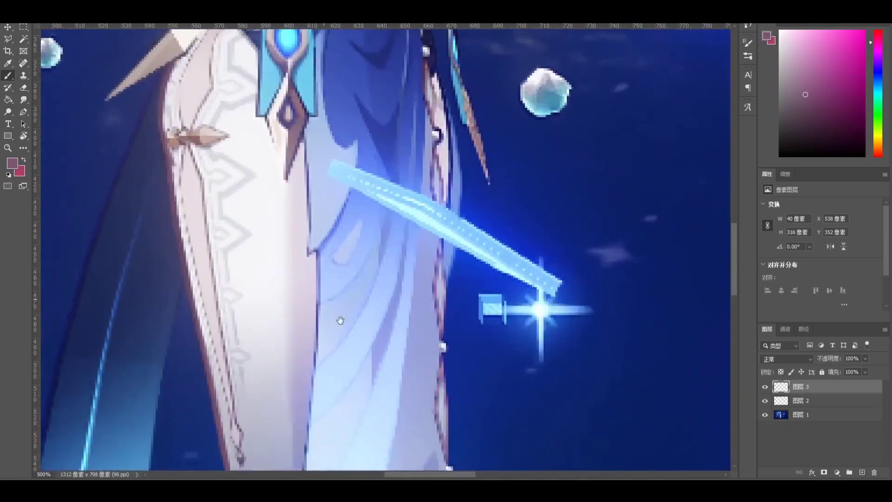
Step: Trace the inner contour of the character's left-hand leg in brown from the boot strap onto the pale skirt panel
{"action": "key", "text": "r"}
{"action": "mouse_move", "coordinate": [429, 286]}
{"action": "left_mouse_down"}
{"action": "mouse_move", "coordinate": [449, 256]}
{"action": "mouse_move", "coordinate": [390, 185]}
{"action": "left_mouse_up"}
{"action": "left_click_drag", "start_coordinate": [525, 187], "coordinate": [302, 376]}
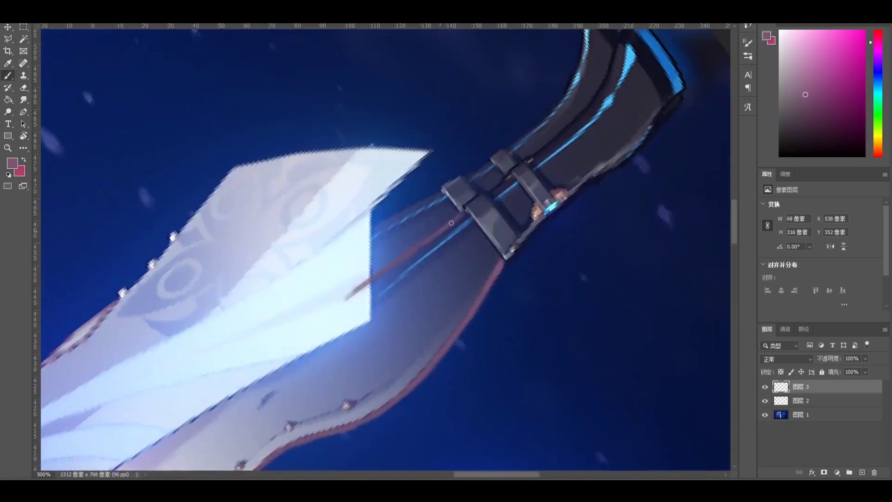
{"action": "mouse_move", "coordinate": [331, 302]}
{"action": "left_mouse_down"}
{"action": "mouse_move", "coordinate": [465, 209]}
{"action": "mouse_move", "coordinate": [366, 274]}
{"action": "left_mouse_up"}
{"action": "left_click_drag", "start_coordinate": [420, 246], "coordinate": [346, 284]}
{"action": "mouse_move", "coordinate": [270, 331]}
{"action": "left_mouse_down"}
{"action": "mouse_move", "coordinate": [397, 195]}
{"action": "mouse_move", "coordinate": [363, 341]}
{"action": "left_mouse_up"}
Step: Continue the brown inner leg contour up across the skirt towards the hip
{"action": "key", "text": "r"}
{"action": "left_click_drag", "start_coordinate": [343, 248], "coordinate": [420, 259]}
{"action": "left_click_drag", "start_coordinate": [499, 203], "coordinate": [326, 308]}
{"action": "mouse_move", "coordinate": [405, 224]}
{"action": "left_mouse_down"}
{"action": "mouse_move", "coordinate": [469, 188]}
{"action": "mouse_move", "coordinate": [388, 228]}
{"action": "mouse_move", "coordinate": [274, 261]}
{"action": "mouse_move", "coordinate": [484, 168]}
{"action": "mouse_move", "coordinate": [232, 266]}
{"action": "left_mouse_up"}
{"action": "key", "text": "b"}
{"action": "left_click_drag", "start_coordinate": [339, 259], "coordinate": [286, 280]}
Step: Thin the edges of the new inner leg contour with the Eraser
{"action": "key", "text": "e"}
{"action": "left_click_drag", "start_coordinate": [430, 203], "coordinate": [242, 273]}
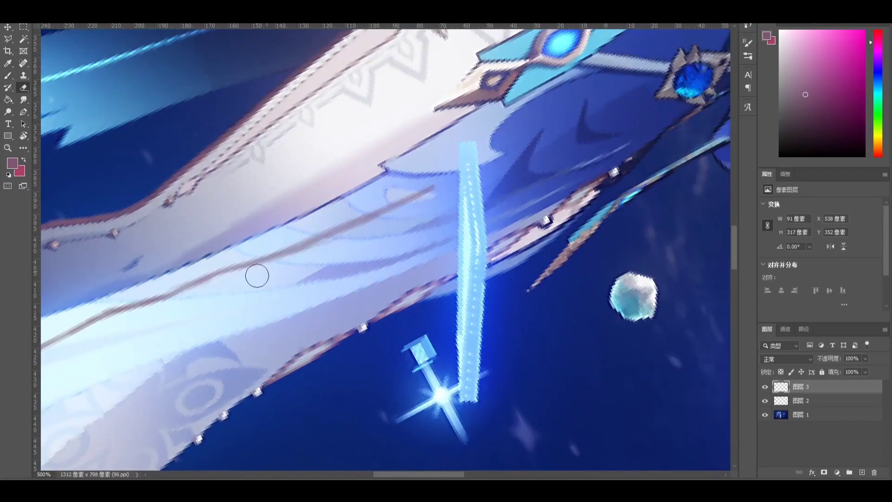
{"action": "left_click_drag", "start_coordinate": [290, 247], "coordinate": [382, 217]}
{"action": "mouse_move", "coordinate": [410, 195]}
{"action": "left_mouse_down"}
{"action": "mouse_move", "coordinate": [439, 189]}
{"action": "mouse_move", "coordinate": [379, 212]}
{"action": "left_mouse_up"}
Step: Redraw the upper end of the inner leg contour so it runs to the edge of the blue overskirt
{"action": "key", "text": "r"}
{"action": "mouse_move", "coordinate": [465, 218]}
{"action": "left_mouse_down"}
{"action": "mouse_move", "coordinate": [455, 135]}
{"action": "mouse_move", "coordinate": [302, 279]}
{"action": "left_mouse_up"}
{"action": "left_click_drag", "start_coordinate": [578, 289], "coordinate": [491, 217]}
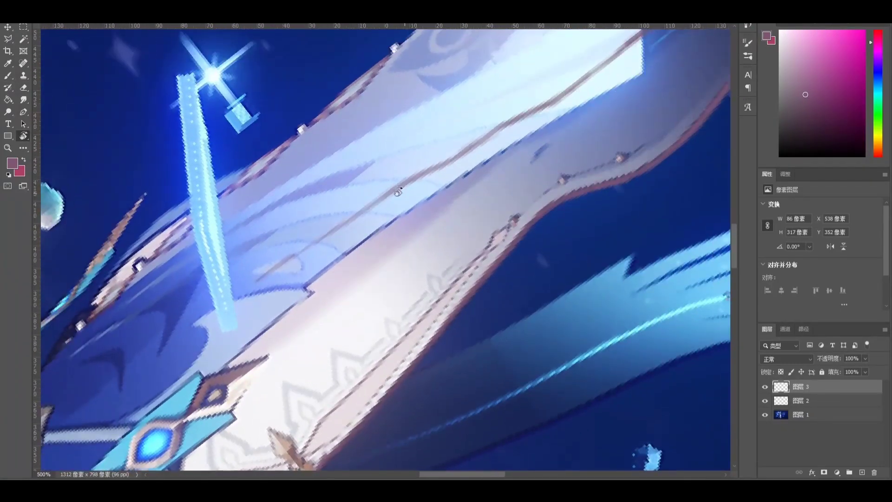
{"action": "key", "text": "b"}
{"action": "mouse_move", "coordinate": [421, 178]}
{"action": "left_mouse_down"}
{"action": "mouse_move", "coordinate": [449, 162]}
{"action": "mouse_move", "coordinate": [302, 257]}
{"action": "mouse_move", "coordinate": [260, 271]}
{"action": "left_mouse_up"}
{"action": "key", "text": "e"}
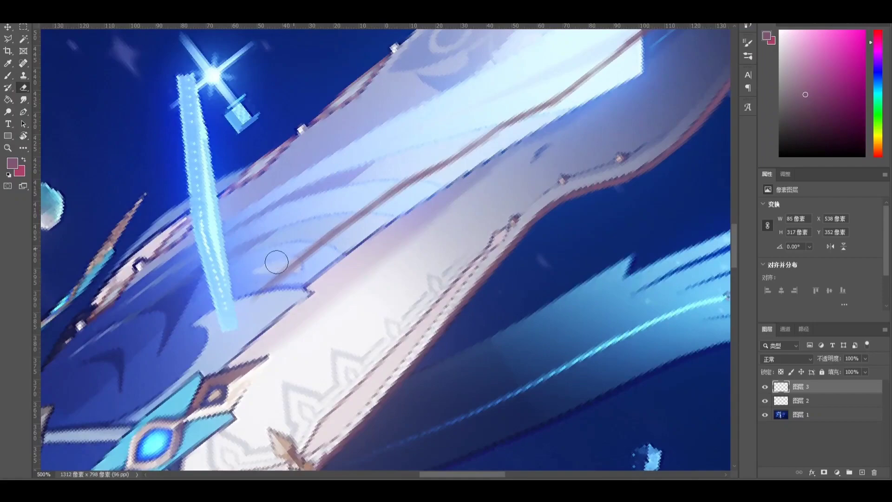
{"action": "key", "text": "r"}
{"action": "key", "text": "Escape"}
{"action": "key", "text": "b"}
Step: Sample the violet-blue of the overskirt's edge and draw a curved hem line across the skirt beneath the crystal shard
{"action": "key", "text": "ctrl+minus"}
{"action": "key", "text": "ctrl+minus"}
{"action": "key", "text": "ctrl+minus"}
{"action": "key", "text": "ctrl+minus"}
{"action": "key", "text": "ctrl+plus"}
{"action": "key", "text": "ctrl+plus"}
{"action": "key", "text": "ctrl+plus"}
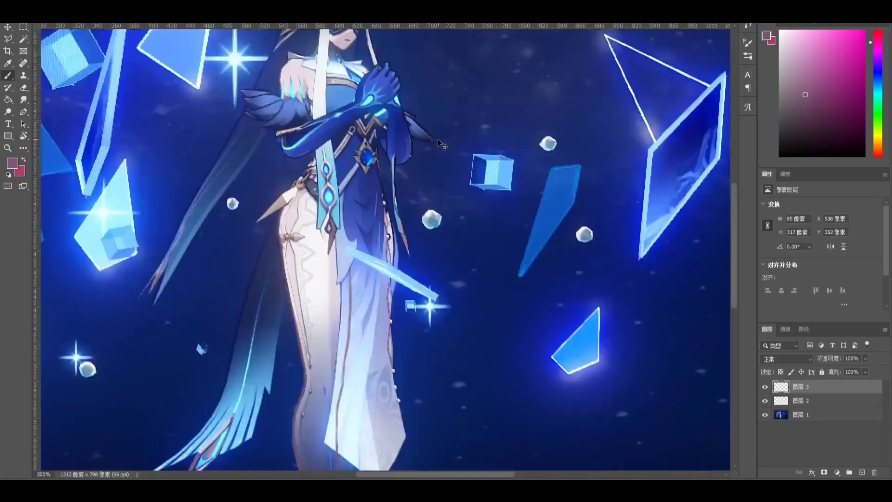
{"action": "mouse_move", "coordinate": [306, 297]}
{"action": "left_mouse_down"}
{"action": "mouse_move", "coordinate": [309, 328]}
{"action": "mouse_move", "coordinate": [283, 355]}
{"action": "left_mouse_up"}
{"action": "scroll", "coordinate": [358, 268], "scroll_direction": "down", "scroll_amount": 4}
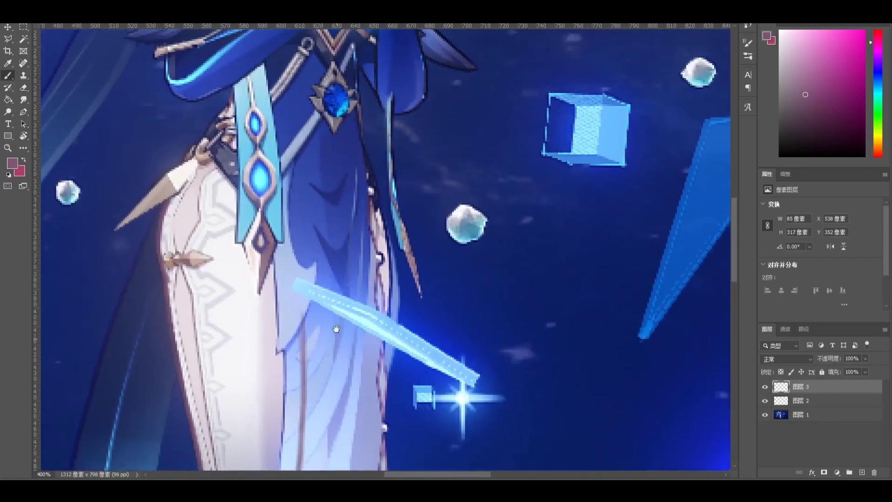
{"action": "left_click", "coordinate": [287, 319], "text": "alt"}
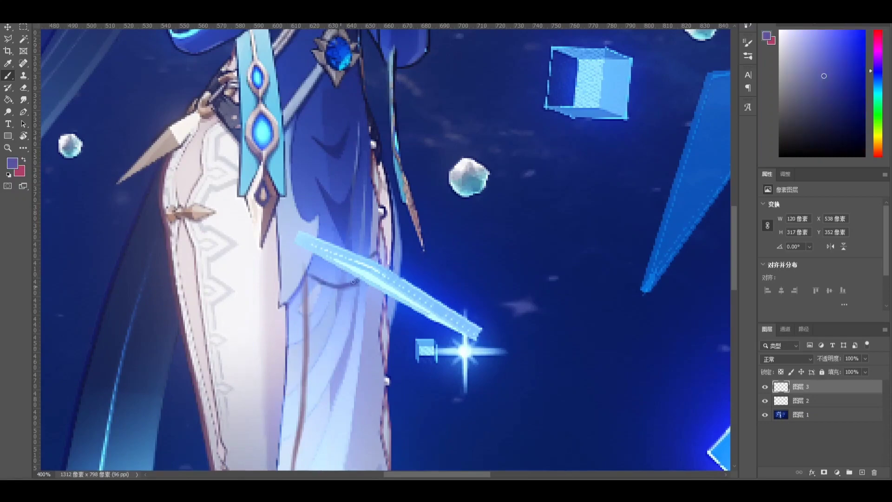
Step: Sample the dark mauve of the hip outline and draw the second leg's contour from the boot onto the skirt
{"action": "left_click_drag", "start_coordinate": [335, 385], "coordinate": [498, 330]}
{"action": "left_click_drag", "start_coordinate": [378, 384], "coordinate": [374, 400]}
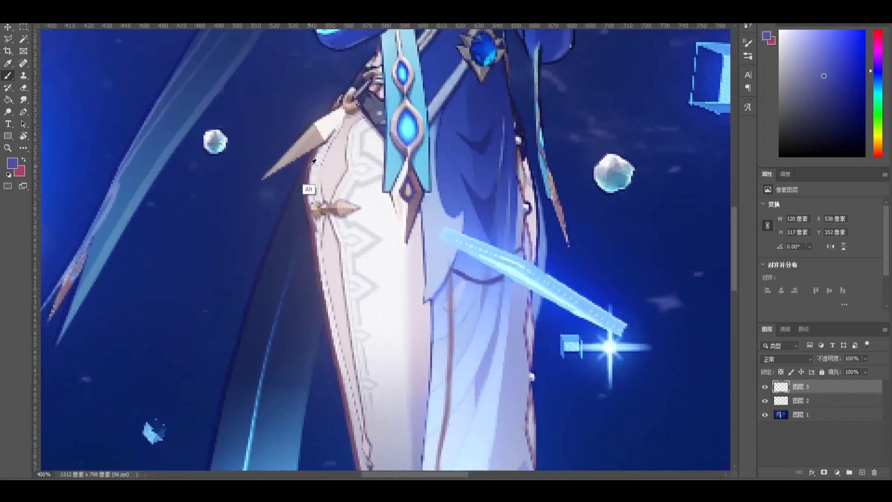
{"action": "left_click", "coordinate": [309, 173], "text": "alt"}
{"action": "mouse_move", "coordinate": [513, 373]}
{"action": "left_mouse_down"}
{"action": "mouse_move", "coordinate": [431, 227]}
{"action": "mouse_move", "coordinate": [420, 126]}
{"action": "left_mouse_up"}
{"action": "mouse_move", "coordinate": [382, 318]}
{"action": "left_mouse_down"}
{"action": "mouse_move", "coordinate": [395, 211]}
{"action": "mouse_move", "coordinate": [342, 200]}
{"action": "mouse_move", "coordinate": [430, 201]}
{"action": "left_mouse_up"}
{"action": "key", "text": "r"}
{"action": "left_click_drag", "start_coordinate": [369, 217], "coordinate": [281, 263]}
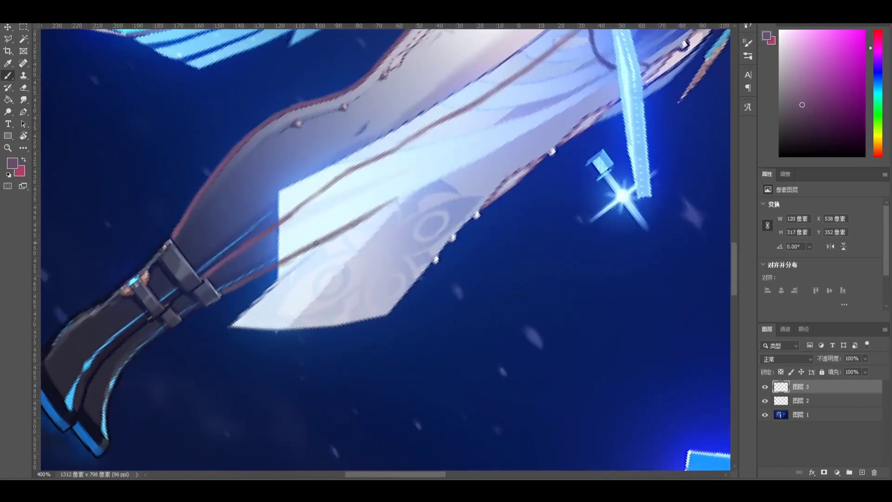
Step: Extend the second leg's contour up across the skirt to the crystal shard
{"action": "key", "text": "r"}
{"action": "mouse_move", "coordinate": [409, 185]}
{"action": "left_mouse_down"}
{"action": "mouse_move", "coordinate": [301, 277]}
{"action": "mouse_move", "coordinate": [458, 231]}
{"action": "mouse_move", "coordinate": [402, 235]}
{"action": "mouse_move", "coordinate": [274, 283]}
{"action": "left_mouse_up"}
{"action": "key", "text": "b"}
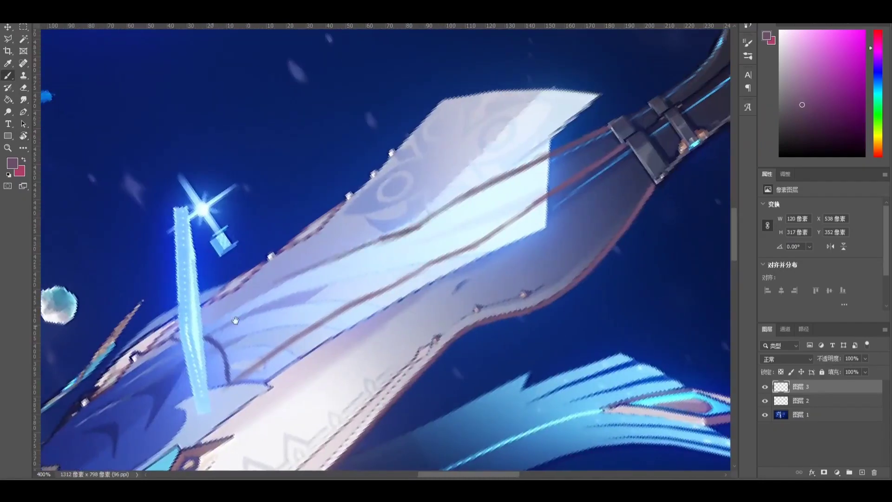
{"action": "left_click_drag", "start_coordinate": [235, 320], "coordinate": [318, 284]}
{"action": "key", "text": "r"}
{"action": "mouse_move", "coordinate": [430, 257]}
{"action": "left_mouse_down"}
{"action": "mouse_move", "coordinate": [420, 220]}
{"action": "mouse_move", "coordinate": [428, 233]}
{"action": "left_mouse_up"}
{"action": "mouse_move", "coordinate": [422, 212]}
{"action": "left_mouse_down"}
{"action": "mouse_move", "coordinate": [400, 253]}
{"action": "mouse_move", "coordinate": [430, 243]}
{"action": "left_mouse_up"}
{"action": "key", "text": "b"}
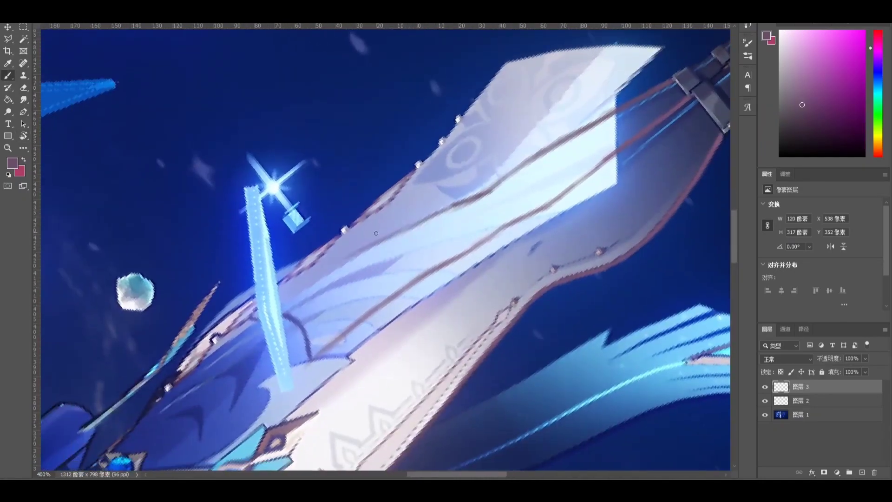
{"action": "left_click_drag", "start_coordinate": [465, 199], "coordinate": [275, 284]}
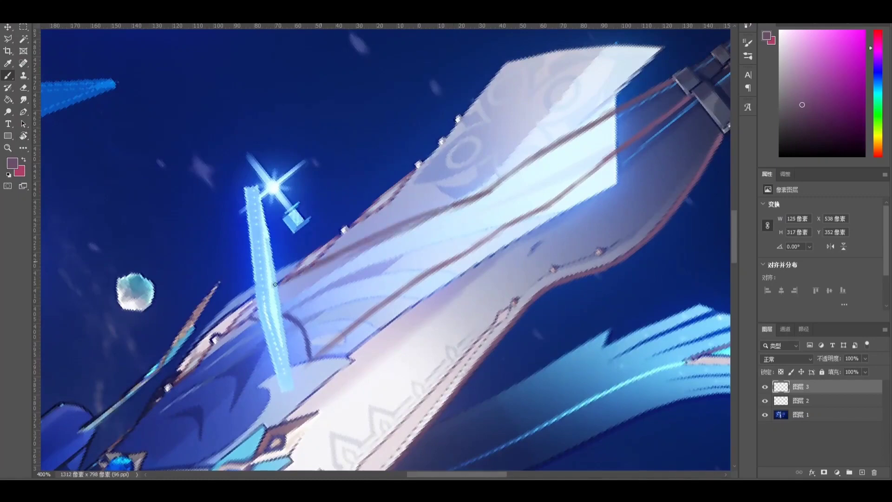
Step: Thin the upper half of the second leg's contour by erasing along its edges
{"action": "key", "text": "e"}
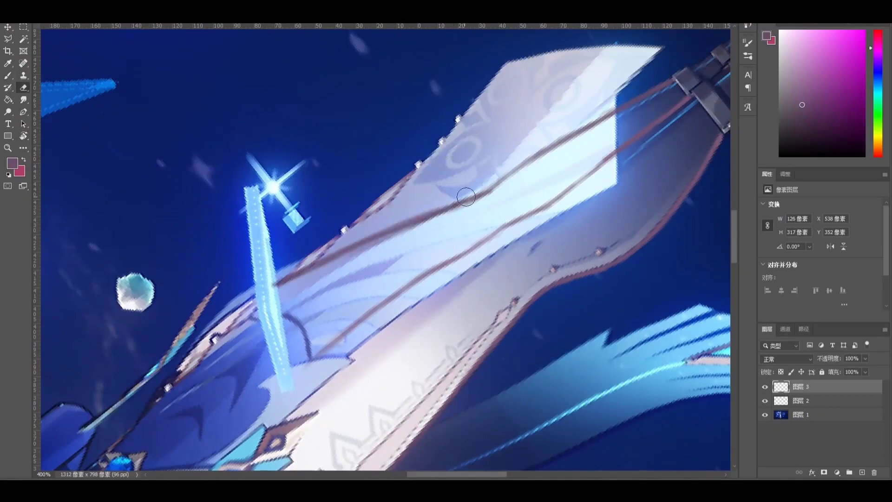
{"action": "left_click_drag", "start_coordinate": [446, 202], "coordinate": [390, 222]}
{"action": "left_click_drag", "start_coordinate": [462, 221], "coordinate": [366, 251]}
{"action": "left_click_drag", "start_coordinate": [435, 225], "coordinate": [300, 281]}
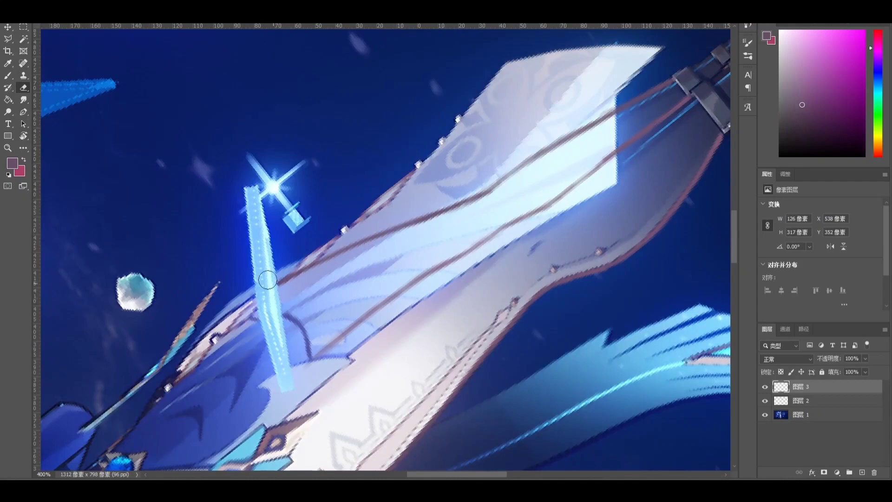
{"action": "left_click_drag", "start_coordinate": [510, 192], "coordinate": [381, 311]}
Step: Darken the lower part of the first leg's inner contour with the Brush across the bright skirt panel
{"action": "key", "text": "b"}
{"action": "left_click_drag", "start_coordinate": [410, 274], "coordinate": [340, 320]}
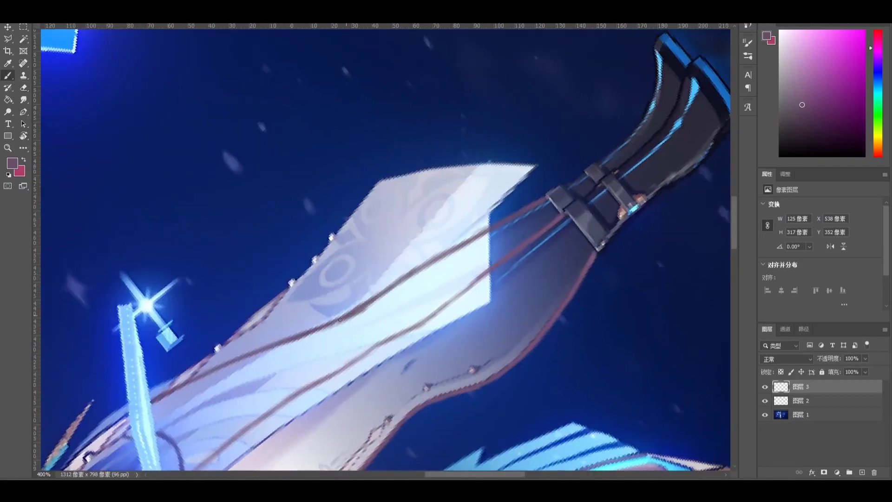
{"action": "left_click_drag", "start_coordinate": [483, 276], "coordinate": [387, 337]}
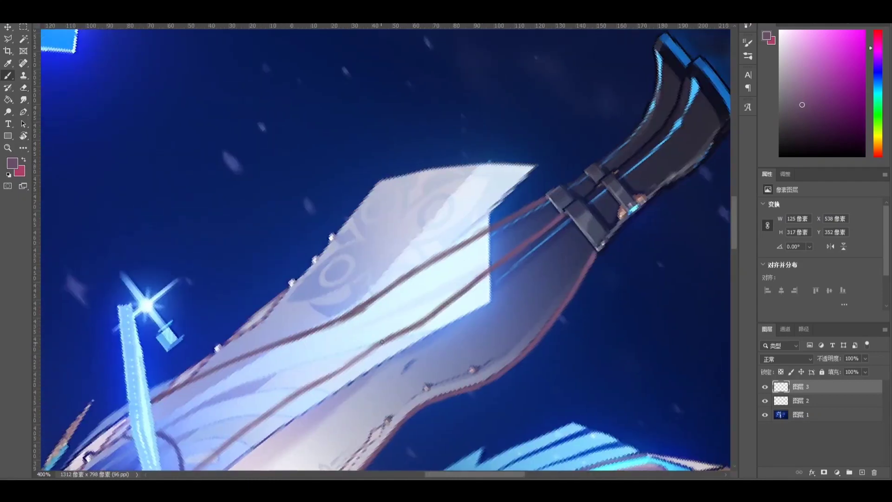
{"action": "left_click_drag", "start_coordinate": [326, 317], "coordinate": [331, 320]}
{"action": "key", "text": "Escape"}
{"action": "mouse_move", "coordinate": [358, 267]}
{"action": "left_mouse_down"}
{"action": "mouse_move", "coordinate": [364, 425]}
{"action": "mouse_move", "coordinate": [356, 421]}
{"action": "left_mouse_up"}
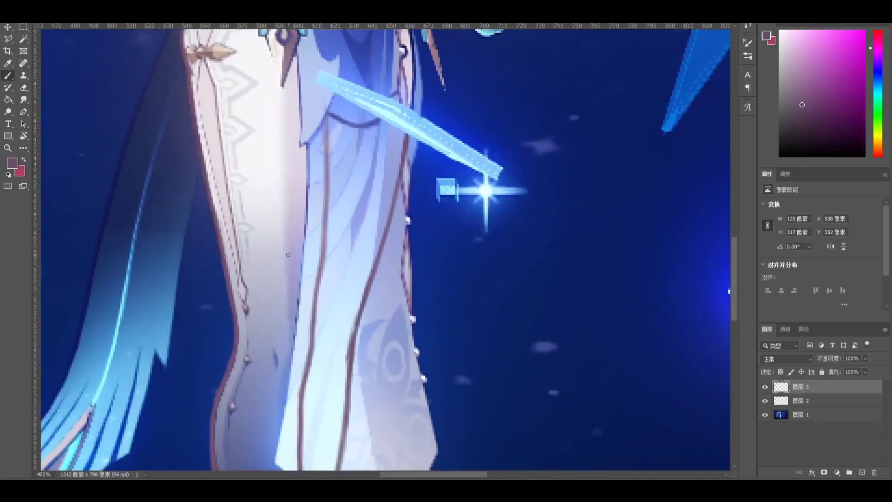
Step: Examine the traced leg contours on the whole figure and return to the skirt area
{"action": "key", "text": "e"}
{"action": "key", "text": "ctrl+minus"}
{"action": "key", "text": "ctrl+minus"}
{"action": "key", "text": "ctrl+minus"}
{"action": "key", "text": "ctrl+minus"}
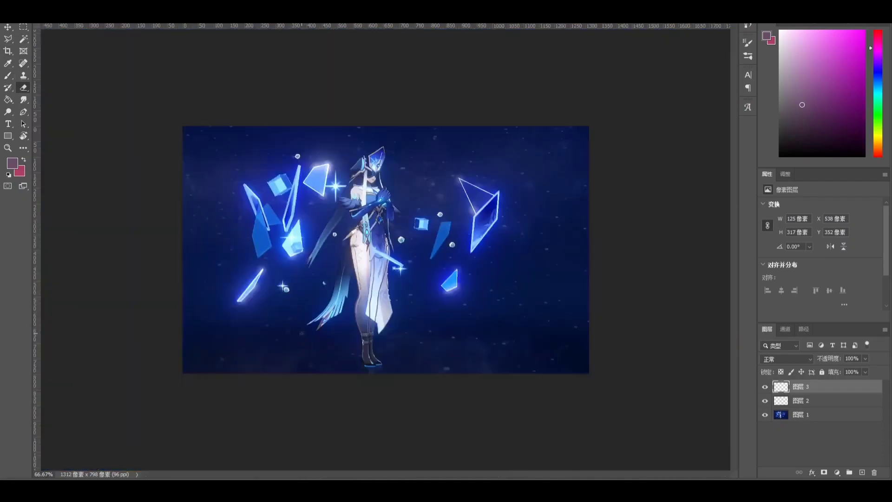
{"action": "key", "text": "ctrl+plus"}
{"action": "key", "text": "ctrl+plus"}
{"action": "key", "text": "ctrl+plus"}
{"action": "key", "text": "ctrl+plus"}
{"action": "left_click_drag", "start_coordinate": [291, 284], "coordinate": [320, 309]}
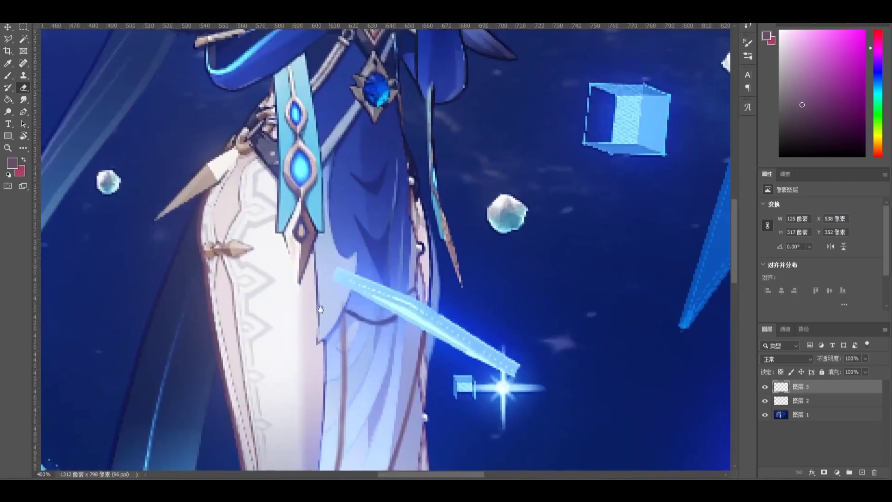
Step: Darken the upper part of the first leg's inner contour and pick the pale pink of the hip trim as brush colour
{"action": "mouse_move", "coordinate": [322, 363]}
{"action": "left_mouse_down"}
{"action": "mouse_move", "coordinate": [324, 278]}
{"action": "mouse_move", "coordinate": [457, 290]}
{"action": "left_mouse_up"}
{"action": "key", "text": "r"}
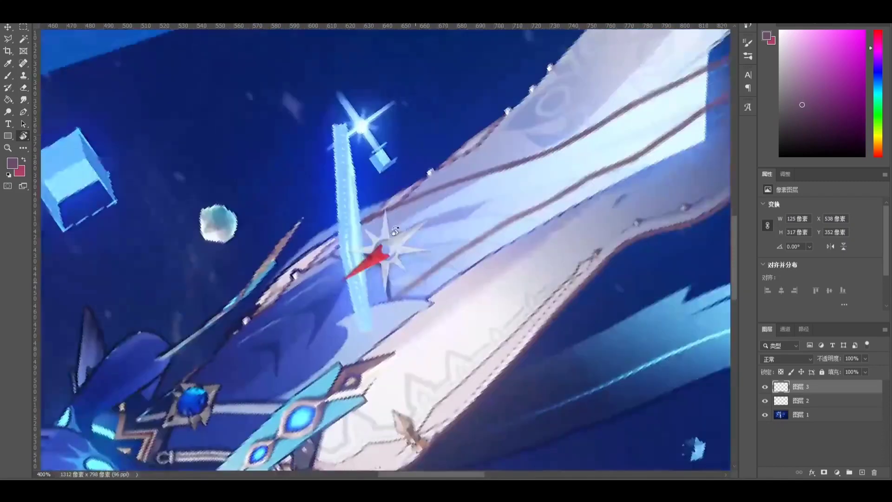
{"action": "left_click_drag", "start_coordinate": [461, 193], "coordinate": [398, 204]}
{"action": "key", "text": "b"}
{"action": "left_click_drag", "start_coordinate": [481, 216], "coordinate": [387, 263]}
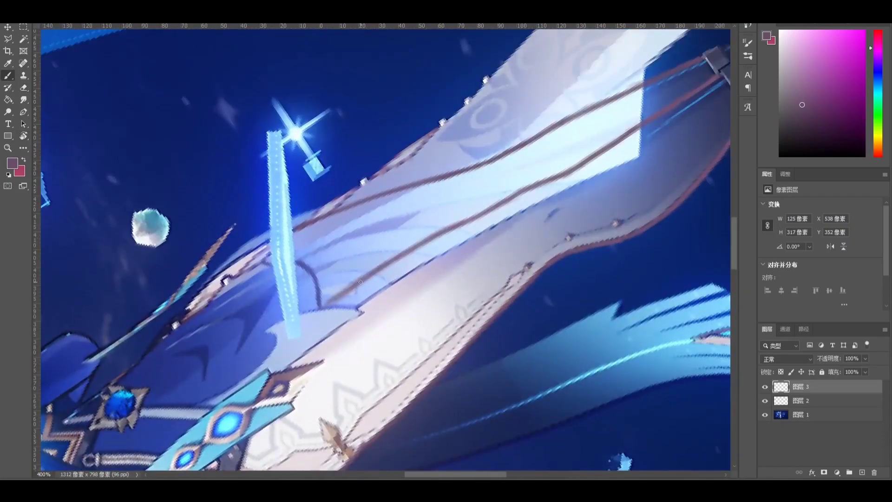
{"action": "left_click_drag", "start_coordinate": [496, 209], "coordinate": [388, 308]}
{"action": "key", "text": "Escape"}
{"action": "left_click_drag", "start_coordinate": [360, 122], "coordinate": [399, 395]}
{"action": "left_click", "coordinate": [272, 189], "text": "alt"}
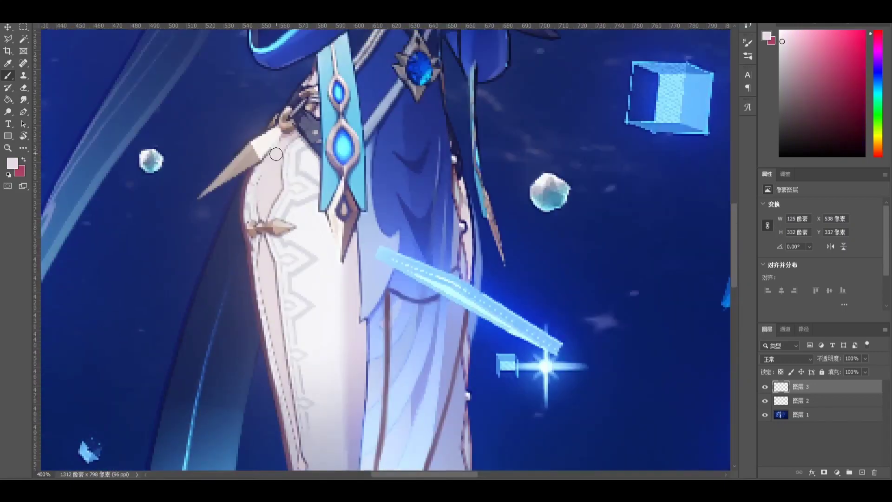
{"action": "left_click_drag", "start_coordinate": [254, 179], "coordinate": [252, 232]}
{"action": "left_click_drag", "start_coordinate": [256, 201], "coordinate": [260, 230]}
{"action": "key", "text": "ctrl+z"}
{"action": "key", "text": "ctrl+z"}
{"action": "key", "text": "ctrl+z"}
Step: On layer 图层 2, paint pale pink over the thigh strap and the seam along the outer thigh
{"action": "left_click", "coordinate": [808, 400]}
{"action": "left_click_drag", "start_coordinate": [261, 177], "coordinate": [261, 227]}
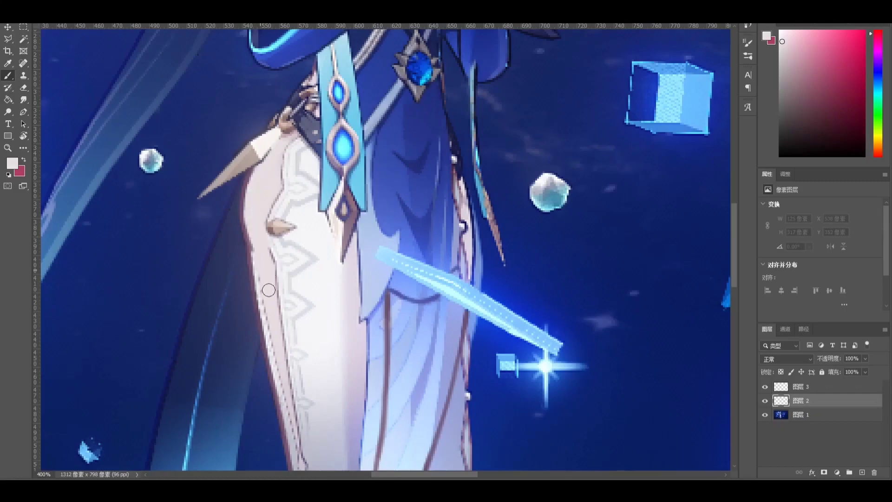
{"action": "left_click_drag", "start_coordinate": [295, 323], "coordinate": [257, 204]}
{"action": "key", "text": "r"}
{"action": "left_click_drag", "start_coordinate": [215, 163], "coordinate": [371, 215]}
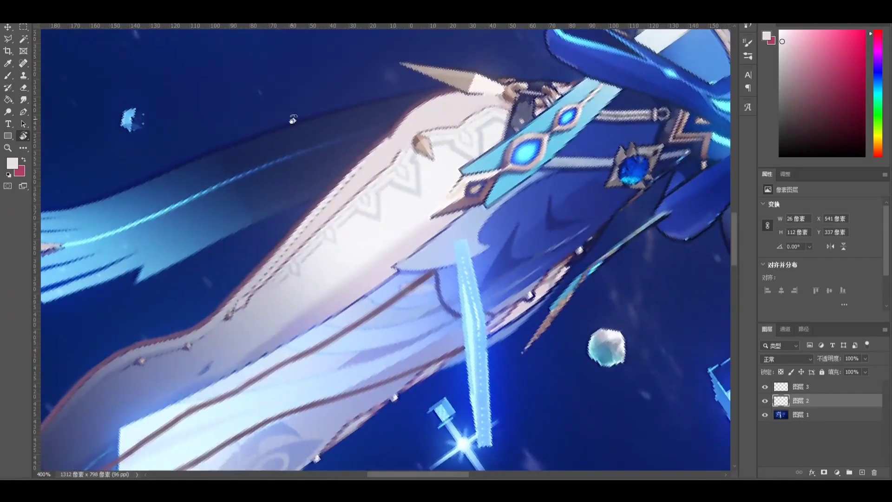
{"action": "key", "text": "b"}
{"action": "mouse_move", "coordinate": [328, 194]}
{"action": "left_mouse_down"}
{"action": "mouse_move", "coordinate": [375, 154]}
{"action": "mouse_move", "coordinate": [227, 305]}
{"action": "left_mouse_up"}
{"action": "left_click_drag", "start_coordinate": [292, 154], "coordinate": [367, 154]}
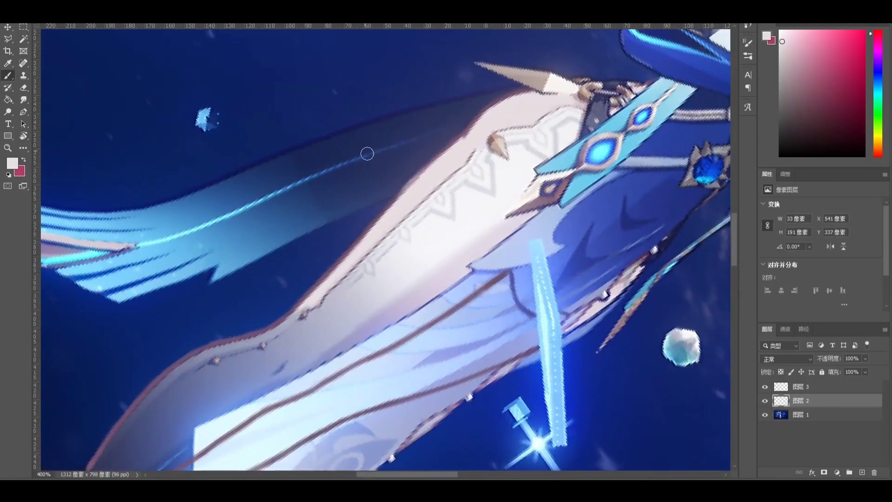
Step: Clean the fill along the thigh outline with the Eraser and extend the pale pink down the outer calf to the boot
{"action": "key", "text": "e"}
{"action": "left_click_drag", "start_coordinate": [403, 187], "coordinate": [434, 152]}
{"action": "mouse_move", "coordinate": [322, 300]}
{"action": "left_mouse_down"}
{"action": "mouse_move", "coordinate": [406, 168]}
{"action": "mouse_move", "coordinate": [347, 205]}
{"action": "mouse_move", "coordinate": [279, 227]}
{"action": "mouse_move", "coordinate": [181, 325]}
{"action": "left_mouse_up"}
{"action": "key", "text": "b"}
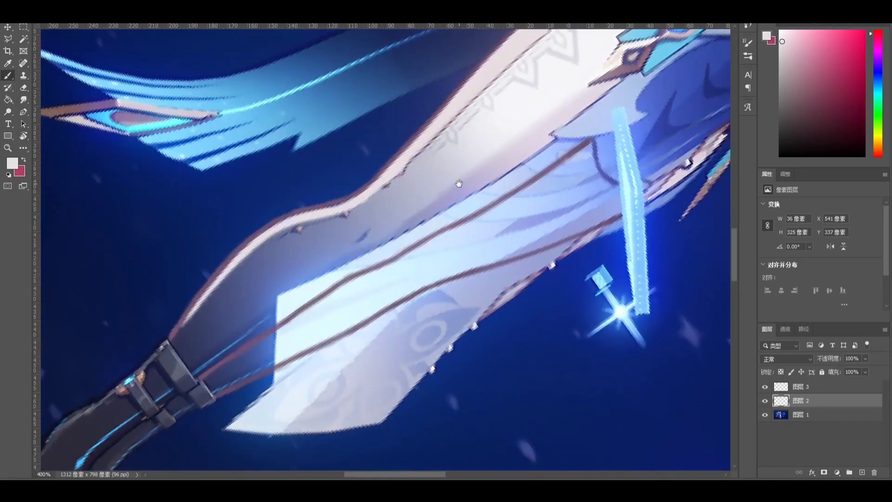
{"action": "left_click_drag", "start_coordinate": [459, 184], "coordinate": [236, 338]}
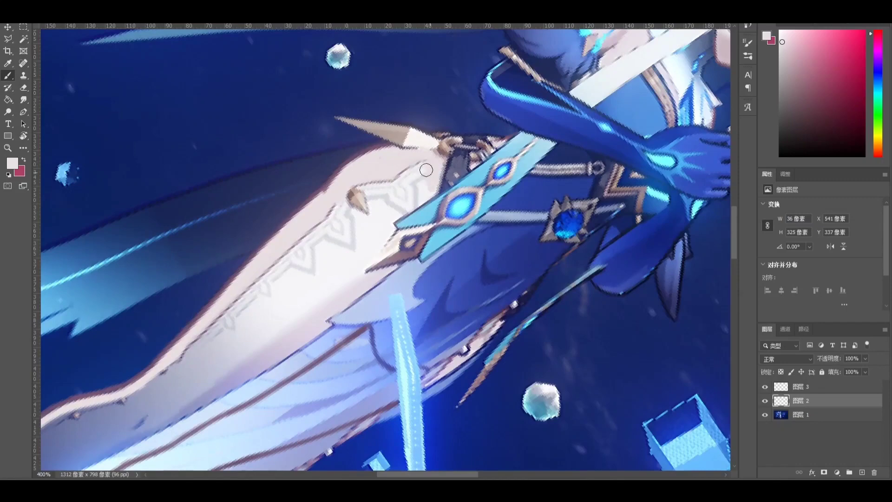
Step: Cover the ornamental pattern on the upper thigh with pale pink
{"action": "mouse_move", "coordinate": [426, 170]}
{"action": "left_mouse_down"}
{"action": "mouse_move", "coordinate": [424, 198]}
{"action": "mouse_move", "coordinate": [385, 186]}
{"action": "mouse_move", "coordinate": [377, 209]}
{"action": "mouse_move", "coordinate": [284, 260]}
{"action": "left_mouse_up"}
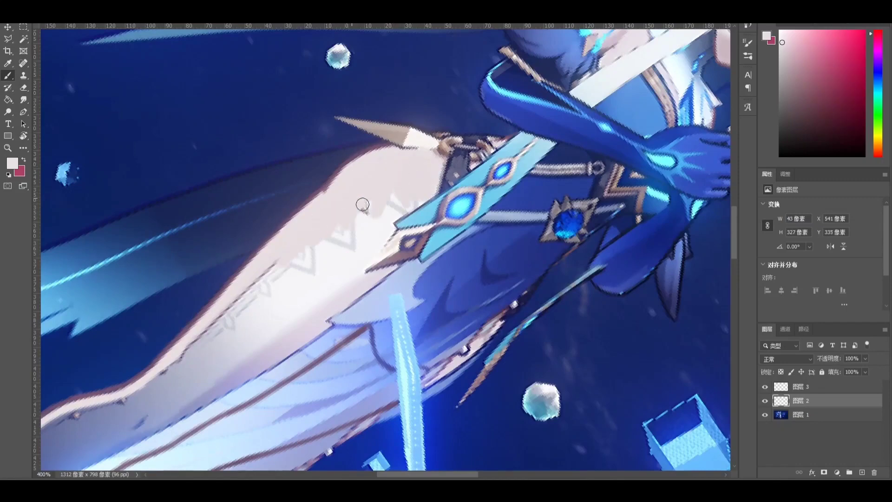
{"action": "mouse_move", "coordinate": [363, 204]}
{"action": "left_mouse_down"}
{"action": "mouse_move", "coordinate": [398, 214]}
{"action": "mouse_move", "coordinate": [358, 269]}
{"action": "mouse_move", "coordinate": [349, 239]}
{"action": "mouse_move", "coordinate": [189, 354]}
{"action": "left_mouse_up"}
{"action": "left_click_drag", "start_coordinate": [478, 239], "coordinate": [273, 391]}
Step: Sample a mauve shadow tone and paint a shadow strip along the leg's inner contour from the thigh to the boot
{"action": "left_click", "coordinate": [408, 215], "text": "alt"}
{"action": "left_click_drag", "start_coordinate": [196, 376], "coordinate": [381, 187]}
{"action": "mouse_move", "coordinate": [349, 241]}
{"action": "left_mouse_down"}
{"action": "mouse_move", "coordinate": [189, 347]}
{"action": "mouse_move", "coordinate": [288, 283]}
{"action": "mouse_move", "coordinate": [232, 331]}
{"action": "left_mouse_up"}
{"action": "left_click_drag", "start_coordinate": [265, 384], "coordinate": [358, 261]}
{"action": "left_click_drag", "start_coordinate": [348, 215], "coordinate": [219, 283]}
{"action": "left_click_drag", "start_coordinate": [286, 233], "coordinate": [368, 170]}
{"action": "left_click_drag", "start_coordinate": [300, 216], "coordinate": [226, 276]}
{"action": "left_click_drag", "start_coordinate": [306, 231], "coordinate": [255, 267]}
{"action": "mouse_move", "coordinate": [361, 201]}
{"action": "left_mouse_down"}
{"action": "mouse_move", "coordinate": [311, 233]}
{"action": "mouse_move", "coordinate": [283, 235]}
{"action": "mouse_move", "coordinate": [374, 226]}
{"action": "mouse_move", "coordinate": [276, 277]}
{"action": "left_mouse_up"}
{"action": "mouse_move", "coordinate": [329, 241]}
{"action": "left_mouse_down"}
{"action": "mouse_move", "coordinate": [170, 353]}
{"action": "mouse_move", "coordinate": [326, 251]}
{"action": "left_mouse_up"}
{"action": "left_click_drag", "start_coordinate": [279, 291], "coordinate": [186, 349]}
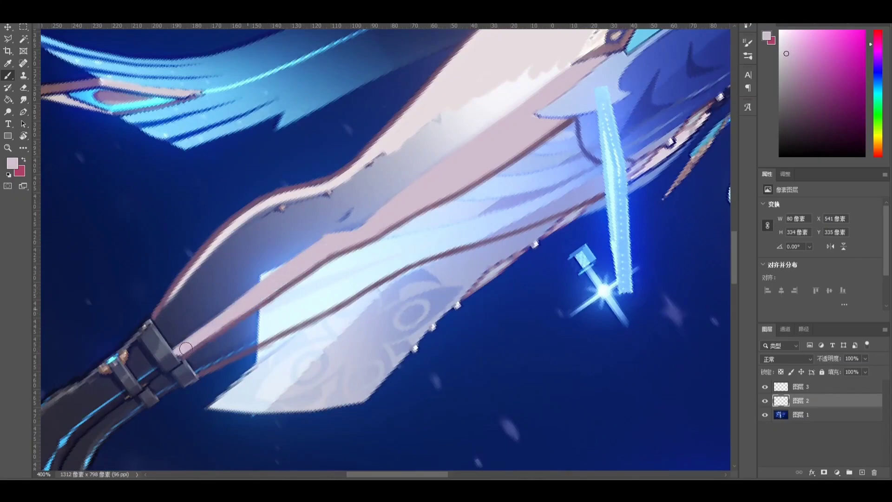
{"action": "left_click_drag", "start_coordinate": [407, 158], "coordinate": [226, 289]}
Step: Sample the pale pink again and fill the remaining thigh area down to the knee beside the shadow strip
{"action": "left_click", "coordinate": [370, 205], "text": "alt"}
{"action": "mouse_move", "coordinate": [385, 192]}
{"action": "left_mouse_down"}
{"action": "mouse_move", "coordinate": [288, 253]}
{"action": "mouse_move", "coordinate": [193, 293]}
{"action": "left_mouse_up"}
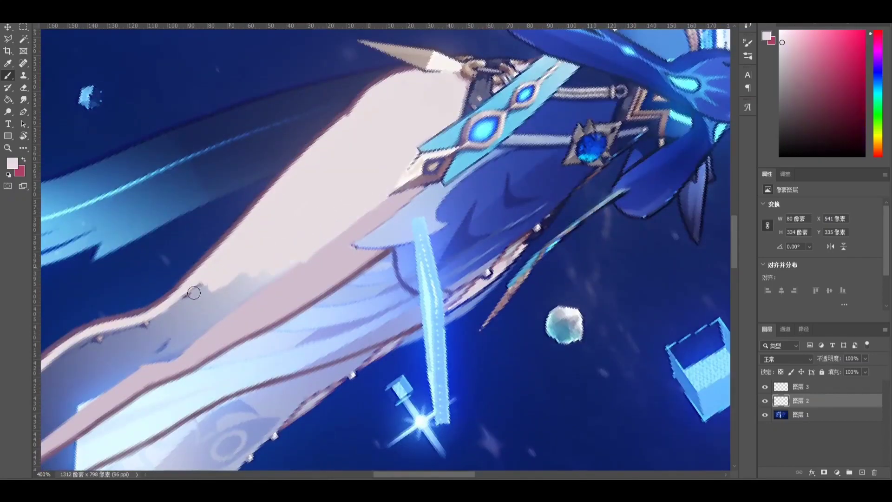
{"action": "left_click_drag", "start_coordinate": [327, 232], "coordinate": [157, 358]}
{"action": "left_click_drag", "start_coordinate": [268, 271], "coordinate": [182, 319]}
{"action": "key", "text": "c"}
{"action": "key", "text": "v"}
{"action": "left_click_drag", "start_coordinate": [364, 332], "coordinate": [352, 195]}
{"action": "key", "text": "b"}
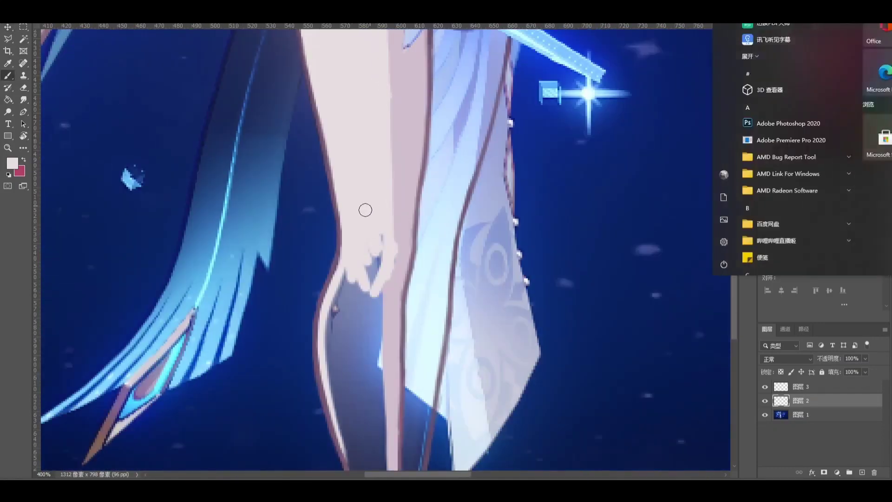
Step: Fill the calf with pale pink from below the knee down to the boot
{"action": "mouse_move", "coordinate": [365, 286]}
{"action": "left_mouse_down"}
{"action": "mouse_move", "coordinate": [370, 297]}
{"action": "mouse_move", "coordinate": [337, 311]}
{"action": "mouse_move", "coordinate": [353, 324]}
{"action": "mouse_move", "coordinate": [361, 371]}
{"action": "left_mouse_up"}
{"action": "key", "text": "r"}
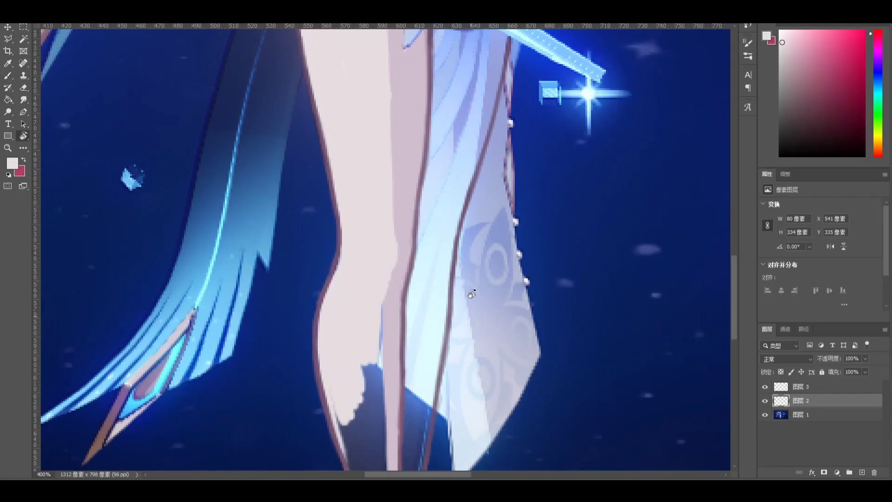
{"action": "left_click_drag", "start_coordinate": [472, 294], "coordinate": [355, 183]}
{"action": "key", "text": "b"}
{"action": "mouse_move", "coordinate": [426, 223]}
{"action": "left_mouse_down"}
{"action": "mouse_move", "coordinate": [414, 226]}
{"action": "mouse_move", "coordinate": [529, 182]}
{"action": "mouse_move", "coordinate": [535, 205]}
{"action": "mouse_move", "coordinate": [509, 227]}
{"action": "mouse_move", "coordinate": [488, 217]}
{"action": "left_mouse_up"}
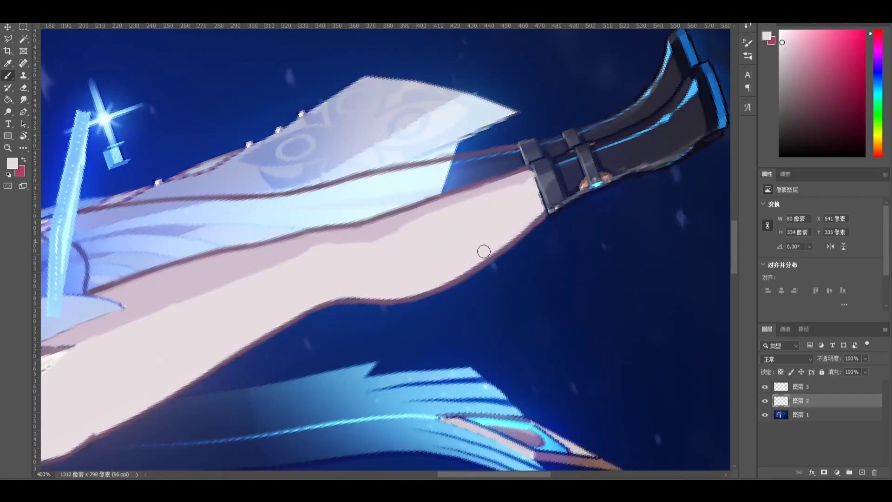
Step: Refine the boundary between shadow and skin on the calf, resampling the mauve and pale pink tones
{"action": "left_click_drag", "start_coordinate": [362, 206], "coordinate": [401, 215]}
{"action": "left_click", "coordinate": [497, 210], "text": "alt"}
{"action": "left_click_drag", "start_coordinate": [567, 187], "coordinate": [419, 248]}
{"action": "left_click", "coordinate": [403, 264], "text": "alt"}
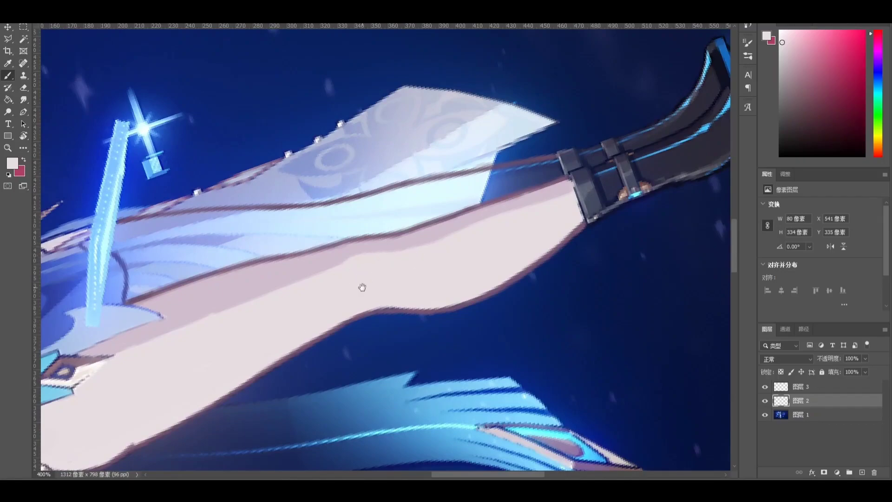
{"action": "mouse_move", "coordinate": [363, 287]}
{"action": "left_mouse_down"}
{"action": "mouse_move", "coordinate": [445, 279]}
{"action": "mouse_move", "coordinate": [222, 339]}
{"action": "left_mouse_up"}
{"action": "left_click_drag", "start_coordinate": [209, 415], "coordinate": [280, 311]}
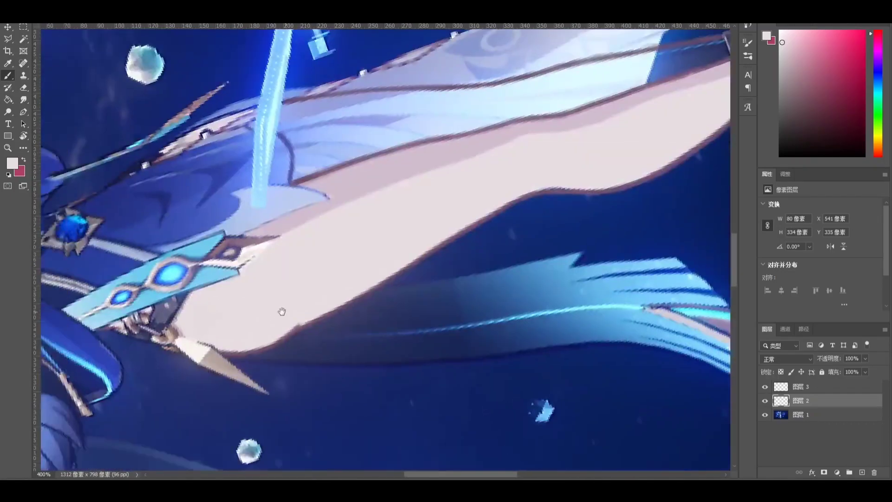
Step: On layer 图层 3, erase the rough outer edge of the calf contour just above the boot
{"action": "mouse_move", "coordinate": [497, 143]}
{"action": "left_mouse_down"}
{"action": "mouse_move", "coordinate": [408, 293]}
{"action": "mouse_move", "coordinate": [307, 328]}
{"action": "left_mouse_up"}
{"action": "key", "text": "e"}
{"action": "key", "text": "alt+bracketright"}
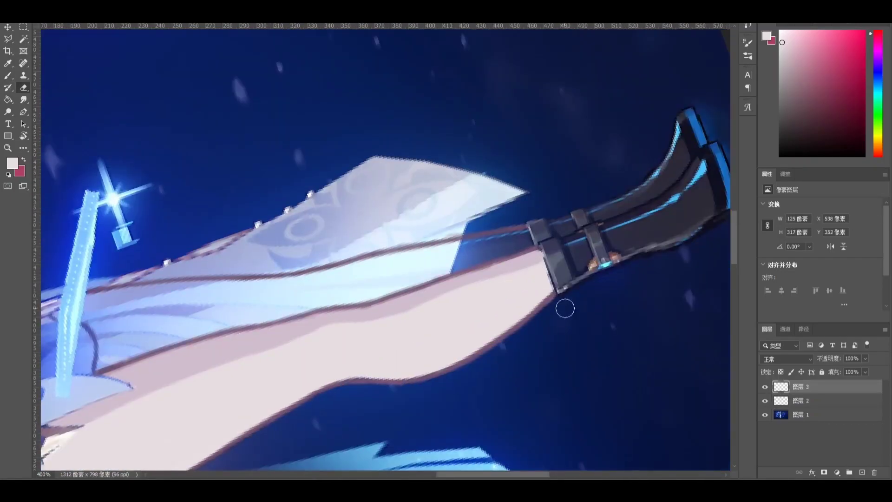
{"action": "left_click_drag", "start_coordinate": [542, 307], "coordinate": [490, 350]}
{"action": "left_click_drag", "start_coordinate": [532, 323], "coordinate": [477, 364]}
{"action": "mouse_move", "coordinate": [454, 386]}
{"action": "left_mouse_down"}
{"action": "mouse_move", "coordinate": [461, 395]}
{"action": "mouse_move", "coordinate": [299, 111]}
{"action": "mouse_move", "coordinate": [325, 98]}
{"action": "left_mouse_up"}
Step: Clean up the leg's outer contour from knee to thigh by erasing stray edges, undoing the last two strokes before continuing
{"action": "key", "text": "r"}
{"action": "left_click_drag", "start_coordinate": [594, 91], "coordinate": [445, 285]}
{"action": "key", "text": "b"}
{"action": "mouse_move", "coordinate": [549, 140]}
{"action": "left_mouse_down"}
{"action": "mouse_move", "coordinate": [603, 128]}
{"action": "mouse_move", "coordinate": [556, 133]}
{"action": "left_mouse_up"}
{"action": "key", "text": "e"}
{"action": "mouse_move", "coordinate": [322, 278]}
{"action": "left_mouse_down"}
{"action": "mouse_move", "coordinate": [303, 272]}
{"action": "mouse_move", "coordinate": [402, 217]}
{"action": "mouse_move", "coordinate": [353, 235]}
{"action": "mouse_move", "coordinate": [293, 240]}
{"action": "left_mouse_up"}
{"action": "left_click_drag", "start_coordinate": [298, 239], "coordinate": [208, 292]}
{"action": "mouse_move", "coordinate": [273, 294]}
{"action": "left_mouse_down"}
{"action": "mouse_move", "coordinate": [314, 308]}
{"action": "mouse_move", "coordinate": [322, 302]}
{"action": "left_mouse_up"}
{"action": "key", "text": "ctrl+z"}
{"action": "key", "text": "ctrl+z"}
{"action": "left_click_drag", "start_coordinate": [437, 275], "coordinate": [270, 306]}
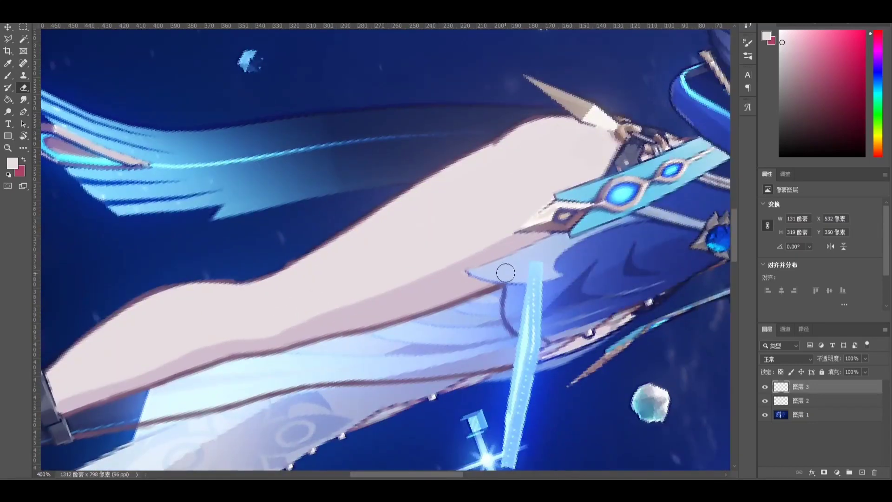
Step: Thin the leg's inner contour between the skirt tip and the knee by erasing its rough skirt-side edge
{"action": "left_click_drag", "start_coordinate": [506, 272], "coordinate": [485, 281]}
{"action": "left_click_drag", "start_coordinate": [511, 273], "coordinate": [420, 305]}
{"action": "key", "text": "r"}
{"action": "left_click_drag", "start_coordinate": [309, 292], "coordinate": [460, 203]}
{"action": "mouse_move", "coordinate": [460, 203]}
{"action": "left_mouse_down"}
{"action": "mouse_move", "coordinate": [432, 219]}
{"action": "mouse_move", "coordinate": [476, 199]}
{"action": "left_mouse_up"}
{"action": "key", "text": "b"}
{"action": "left_click_drag", "start_coordinate": [433, 180], "coordinate": [359, 231]}
{"action": "key", "text": "e"}
{"action": "key", "text": "ctrl+z"}
{"action": "left_click_drag", "start_coordinate": [434, 179], "coordinate": [283, 292]}
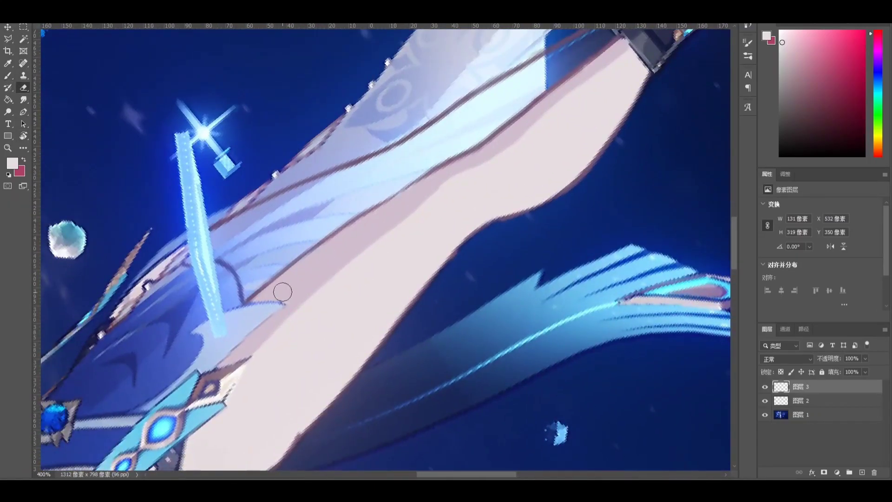
{"action": "mouse_move", "coordinate": [463, 186]}
{"action": "left_mouse_down"}
{"action": "mouse_move", "coordinate": [316, 304]}
{"action": "mouse_move", "coordinate": [433, 204]}
{"action": "mouse_move", "coordinate": [434, 193]}
{"action": "mouse_move", "coordinate": [307, 295]}
{"action": "mouse_move", "coordinate": [414, 195]}
{"action": "left_mouse_up"}
{"action": "key", "text": "b"}
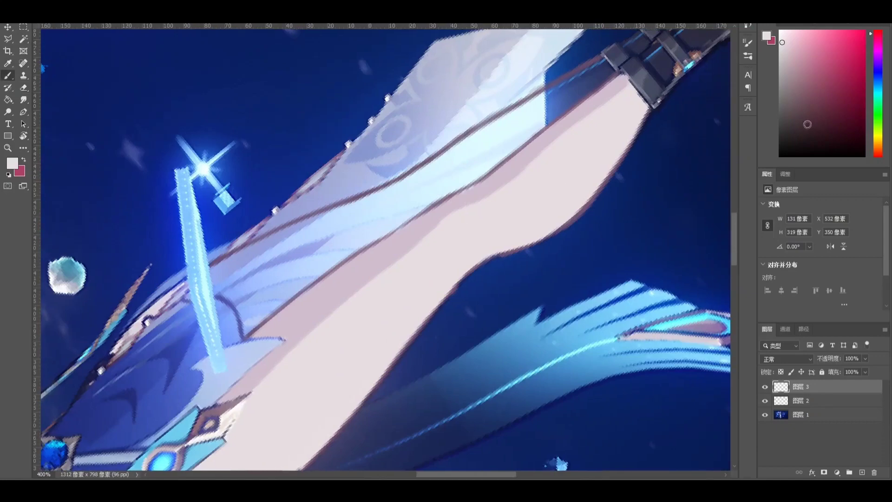
Step: Sample the mauve shadow tone from the leg and make layer 图层 2 active for painting
{"action": "left_click", "coordinate": [807, 124]}
{"action": "left_click", "coordinate": [444, 198], "text": "alt"}
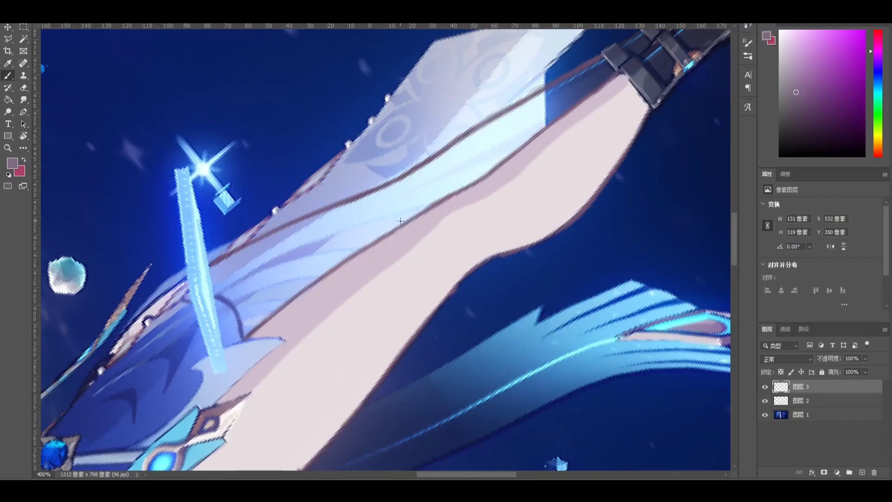
{"action": "left_click_drag", "start_coordinate": [445, 172], "coordinate": [429, 235]}
{"action": "left_click", "coordinate": [356, 345], "text": "alt"}
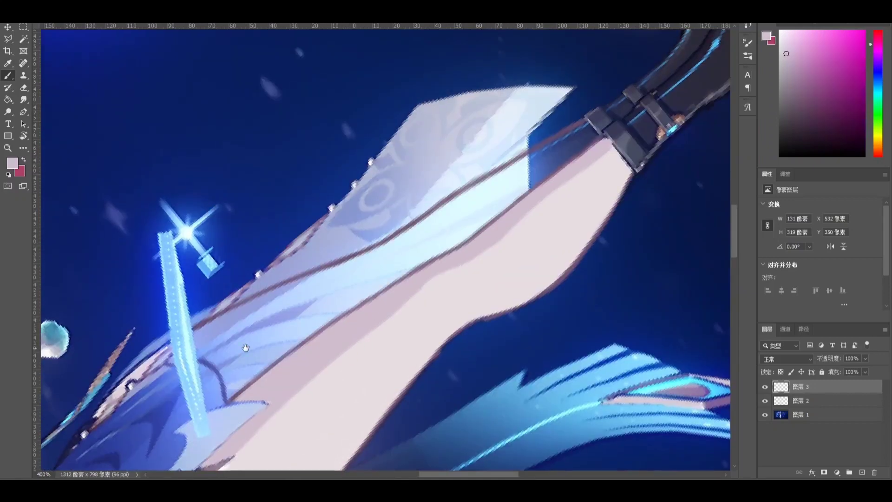
{"action": "left_click_drag", "start_coordinate": [246, 348], "coordinate": [453, 237]}
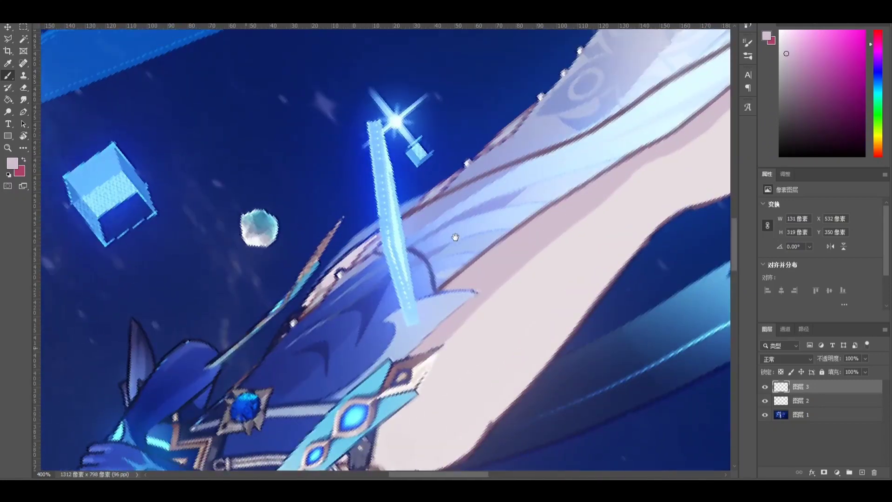
{"action": "left_click", "coordinate": [349, 258], "text": "alt"}
{"action": "left_click", "coordinate": [465, 402], "text": "alt"}
{"action": "left_click", "coordinate": [491, 289], "text": "alt"}
{"action": "left_click_drag", "start_coordinate": [481, 181], "coordinate": [389, 223]}
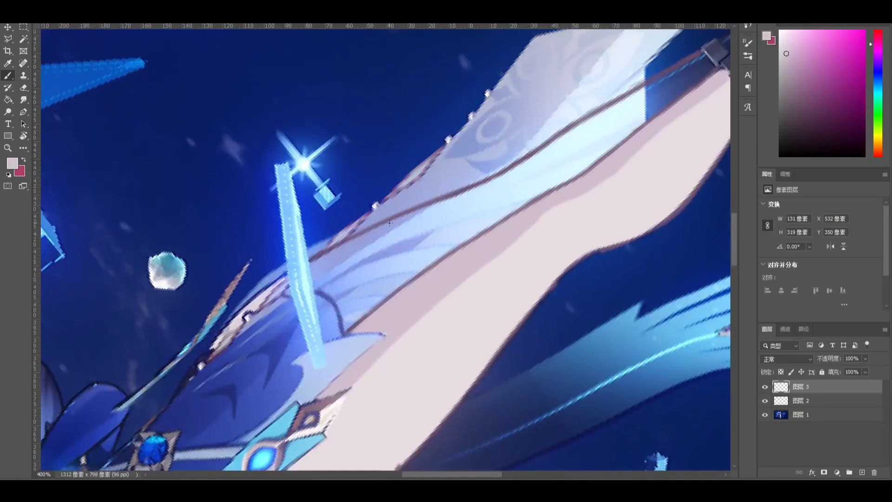
{"action": "key", "text": "ctrl+z"}
{"action": "left_click", "coordinate": [373, 299], "text": "ctrl"}
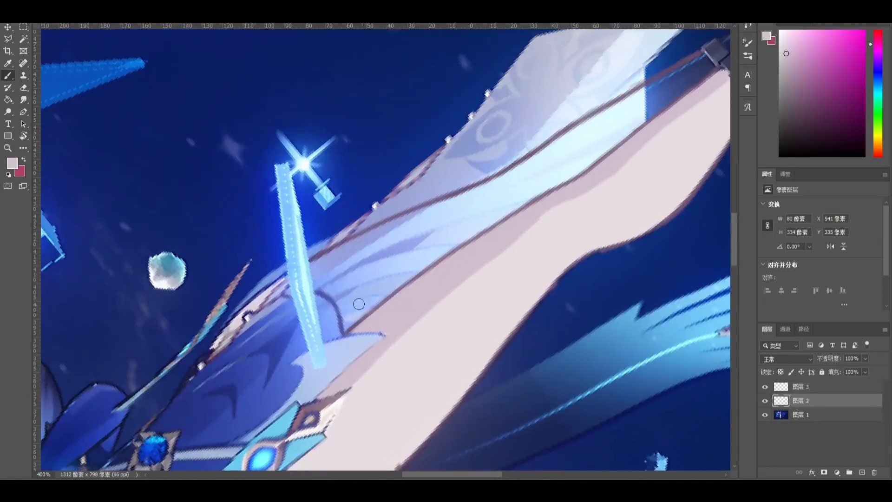
Step: Paint a mauve shadow strip over the skirt along the second leg's inner contour, from the skirt hem down the calf
{"action": "left_click_drag", "start_coordinate": [522, 209], "coordinate": [365, 290]}
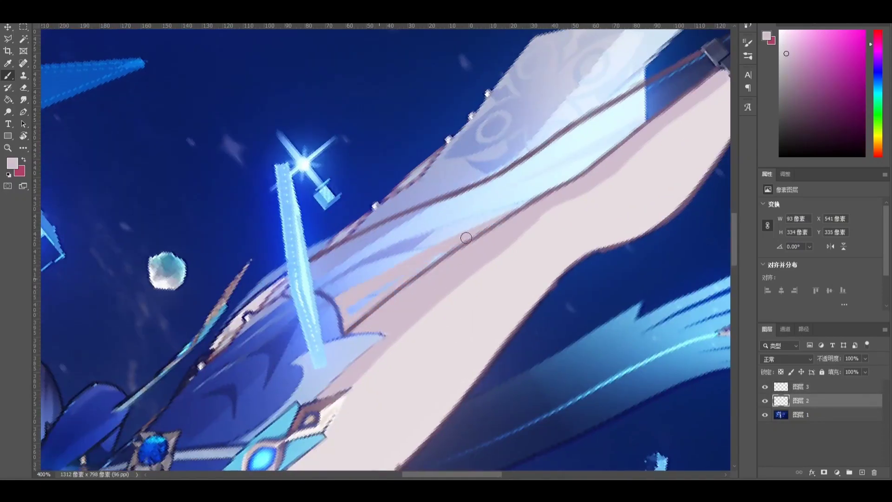
{"action": "left_click_drag", "start_coordinate": [348, 319], "coordinate": [358, 298]}
{"action": "left_click_drag", "start_coordinate": [435, 258], "coordinate": [364, 329]}
{"action": "mouse_move", "coordinate": [647, 141]}
{"action": "left_mouse_down"}
{"action": "mouse_move", "coordinate": [477, 256]}
{"action": "mouse_move", "coordinate": [499, 246]}
{"action": "left_mouse_up"}
{"action": "left_click_drag", "start_coordinate": [445, 267], "coordinate": [393, 299]}
{"action": "left_click_drag", "start_coordinate": [375, 330], "coordinate": [431, 301]}
{"action": "left_click_drag", "start_coordinate": [440, 280], "coordinate": [424, 283]}
{"action": "left_click_drag", "start_coordinate": [330, 347], "coordinate": [346, 378]}
{"action": "key", "text": "c"}
{"action": "key", "text": "b"}
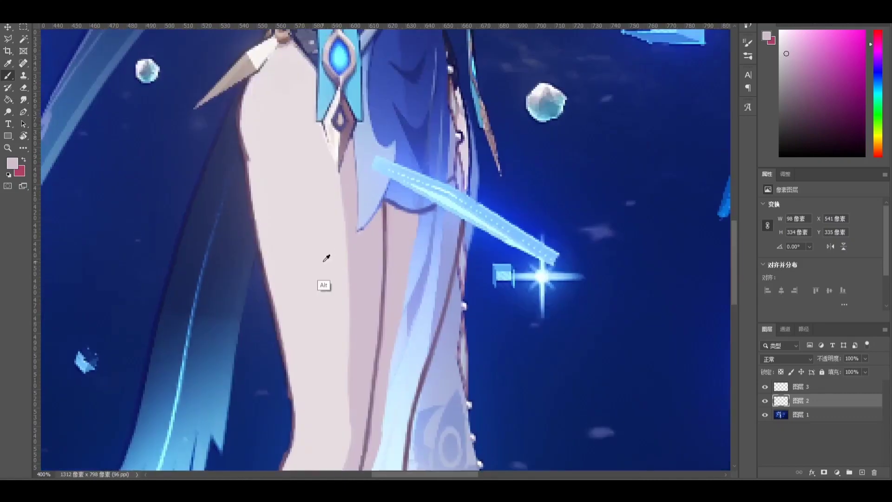
Step: Sample the pale pink and fill the rest of the second leg from the thigh down to the boot
{"action": "left_click", "coordinate": [324, 284], "text": "alt"}
{"action": "mouse_move", "coordinate": [420, 228]}
{"action": "left_mouse_down"}
{"action": "mouse_move", "coordinate": [451, 219]}
{"action": "mouse_move", "coordinate": [437, 292]}
{"action": "mouse_move", "coordinate": [420, 304]}
{"action": "mouse_move", "coordinate": [414, 276]}
{"action": "left_mouse_up"}
{"action": "key", "text": "r"}
{"action": "mouse_move", "coordinate": [401, 212]}
{"action": "left_mouse_down"}
{"action": "mouse_move", "coordinate": [365, 209]}
{"action": "mouse_move", "coordinate": [336, 274]}
{"action": "left_mouse_up"}
{"action": "left_click_drag", "start_coordinate": [483, 132], "coordinate": [335, 276]}
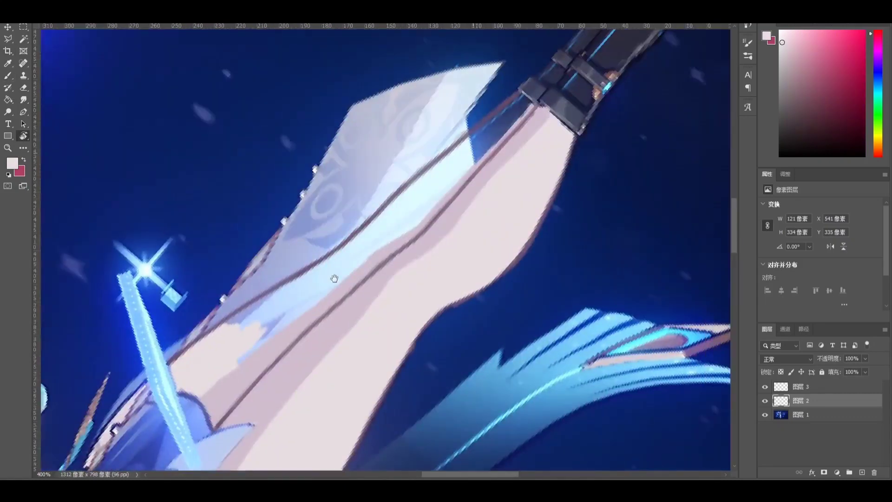
{"action": "key", "text": "b"}
{"action": "mouse_move", "coordinate": [525, 108]}
{"action": "left_mouse_down"}
{"action": "mouse_move", "coordinate": [456, 181]}
{"action": "mouse_move", "coordinate": [494, 144]}
{"action": "mouse_move", "coordinate": [399, 200]}
{"action": "mouse_move", "coordinate": [486, 141]}
{"action": "mouse_move", "coordinate": [230, 324]}
{"action": "mouse_move", "coordinate": [413, 228]}
{"action": "mouse_move", "coordinate": [327, 275]}
{"action": "left_mouse_up"}
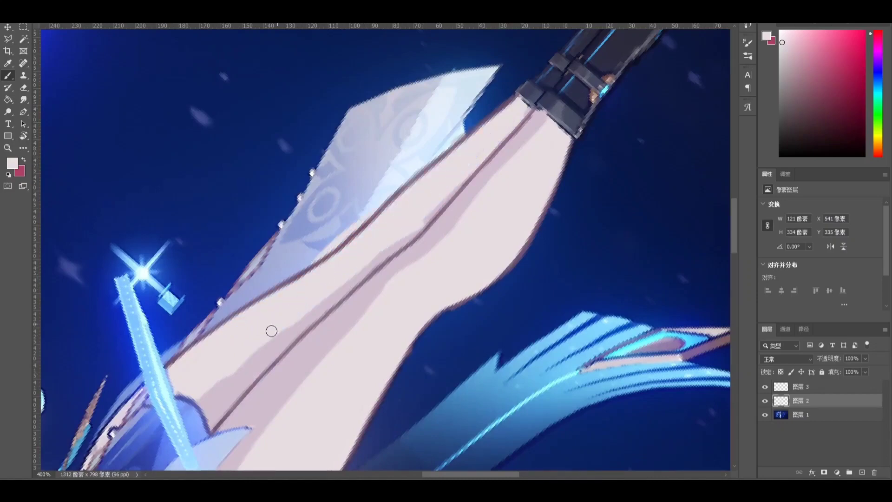
Step: Resample the mauve and even out the shadow edge on the second leg's thigh
{"action": "left_click_drag", "start_coordinate": [314, 350], "coordinate": [375, 279]}
{"action": "left_click", "coordinate": [314, 295], "text": "alt"}
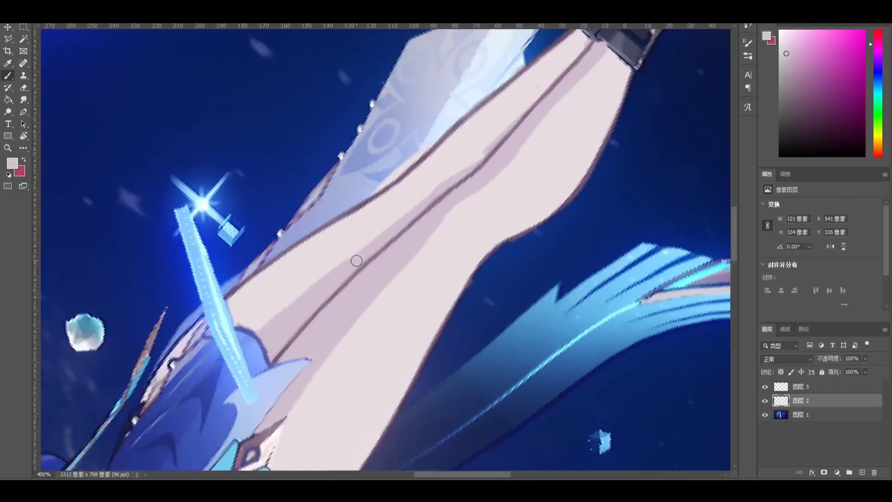
{"action": "left_click_drag", "start_coordinate": [474, 194], "coordinate": [368, 308]}
{"action": "left_click_drag", "start_coordinate": [387, 255], "coordinate": [333, 298]}
{"action": "key", "text": "c"}
{"action": "key", "text": "b"}
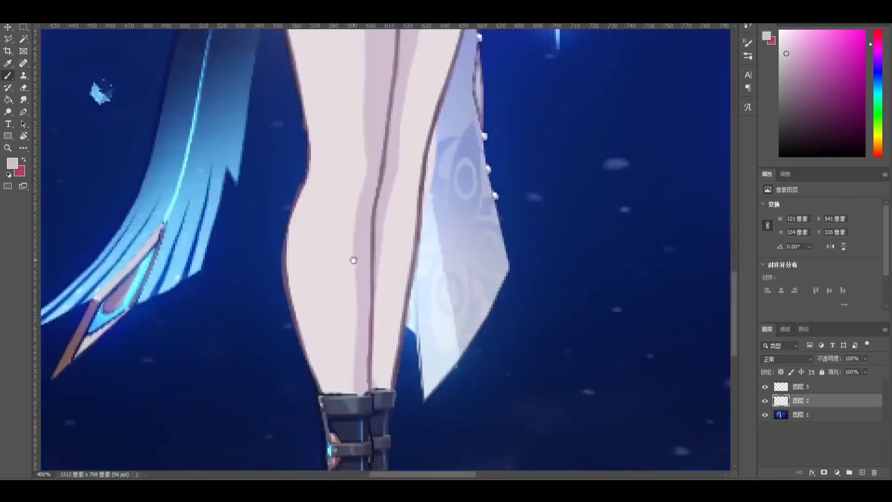
Step: Extend the skin tone up the second leg's narrow hip area beside the blue skirt panel
{"action": "left_click_drag", "start_coordinate": [354, 259], "coordinate": [348, 408]}
{"action": "mouse_move", "coordinate": [335, 129]}
{"action": "left_mouse_down"}
{"action": "mouse_move", "coordinate": [322, 273]}
{"action": "mouse_move", "coordinate": [297, 330]}
{"action": "left_mouse_up"}
{"action": "left_click_drag", "start_coordinate": [380, 157], "coordinate": [386, 206]}
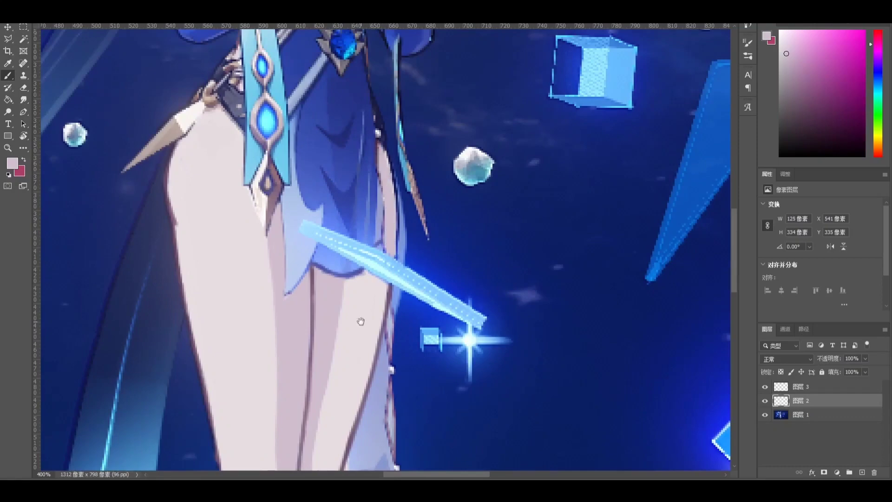
{"action": "left_click_drag", "start_coordinate": [361, 321], "coordinate": [361, 239]}
{"action": "left_click_drag", "start_coordinate": [383, 200], "coordinate": [372, 288]}
Step: Smudge the boundary between mauve shadow and pale skin along both legs to soften it
{"action": "left_click", "coordinate": [24, 100]}
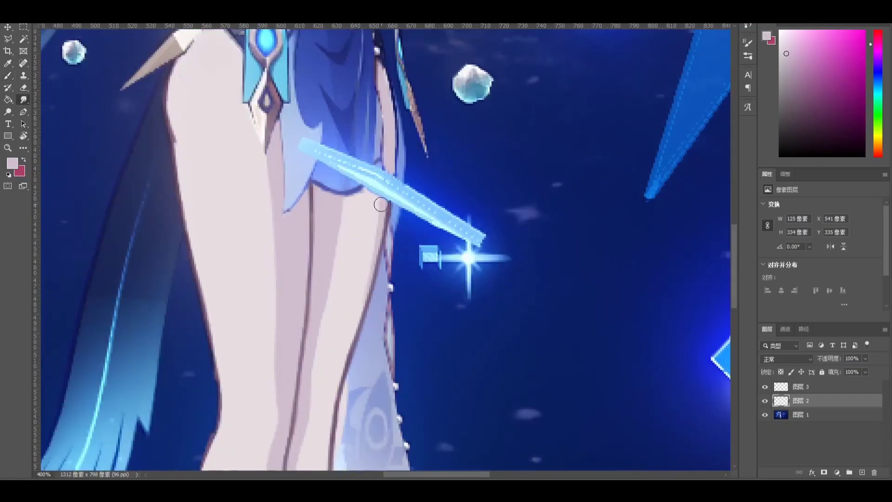
{"action": "mouse_move", "coordinate": [326, 343]}
{"action": "left_mouse_down"}
{"action": "mouse_move", "coordinate": [364, 237]}
{"action": "mouse_move", "coordinate": [351, 285]}
{"action": "left_mouse_up"}
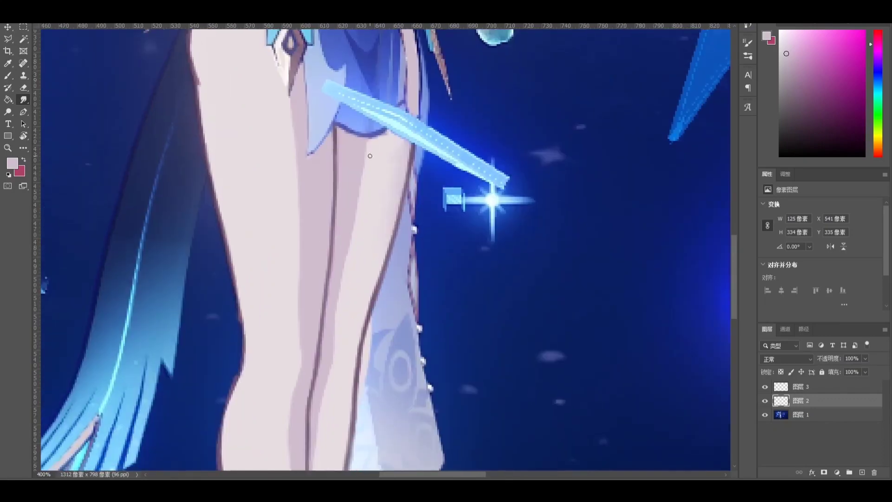
{"action": "left_click_drag", "start_coordinate": [337, 348], "coordinate": [370, 218]}
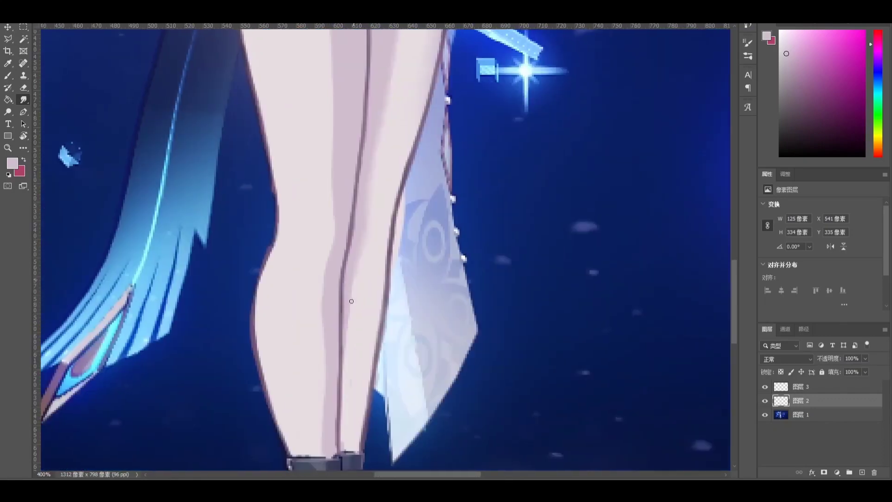
{"action": "left_click_drag", "start_coordinate": [318, 200], "coordinate": [303, 426]}
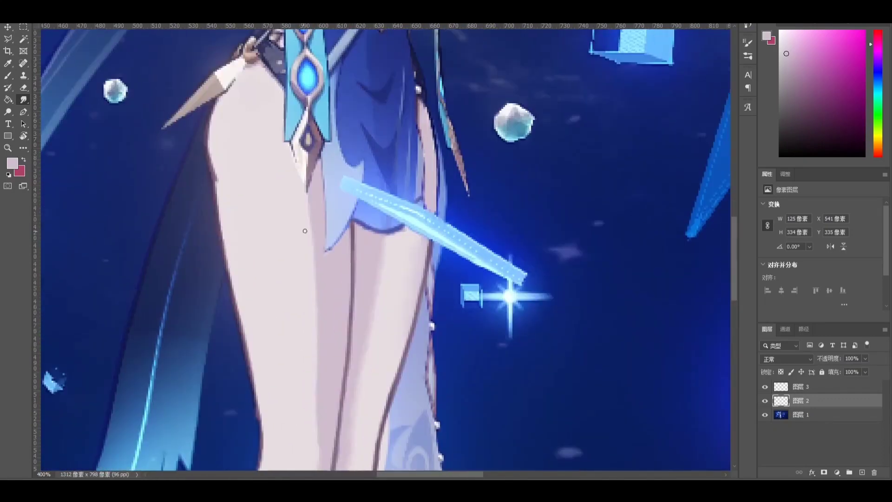
{"action": "left_click_drag", "start_coordinate": [325, 386], "coordinate": [307, 244]}
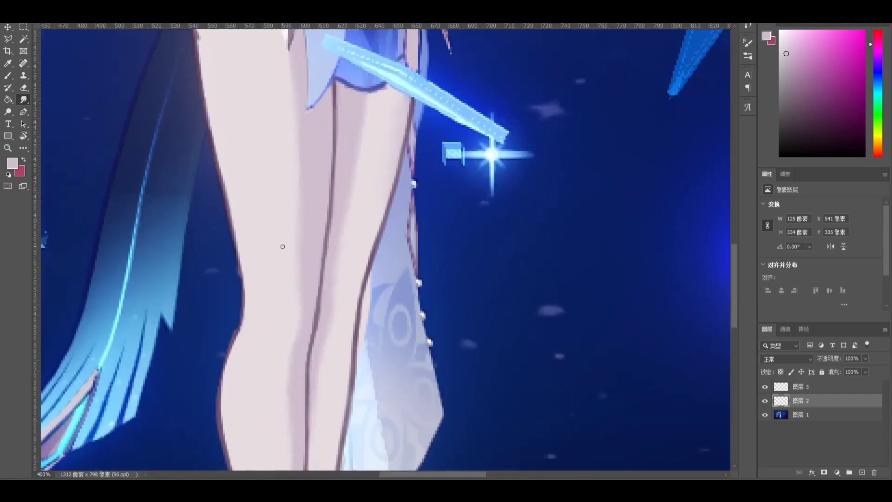
Step: Paint a small mauve crease on the first leg's knee
{"action": "key", "text": "b"}
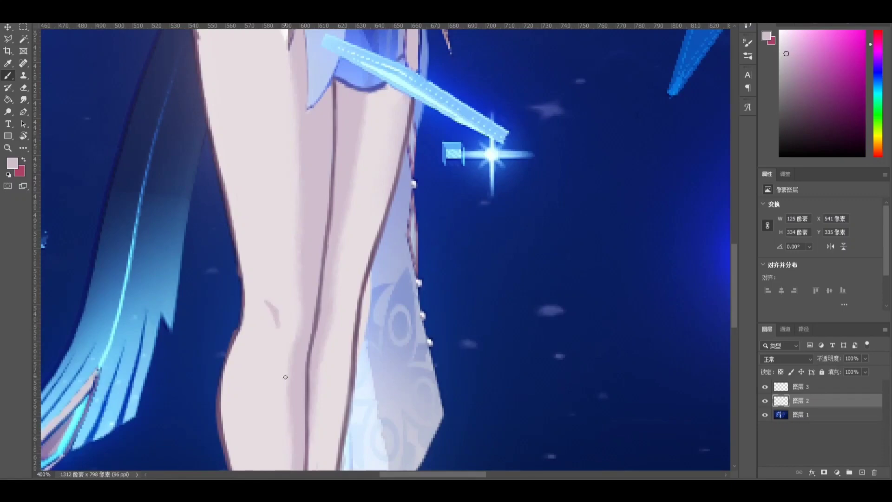
{"action": "left_click_drag", "start_coordinate": [272, 210], "coordinate": [302, 408]}
{"action": "left_click_drag", "start_coordinate": [293, 253], "coordinate": [283, 344]}
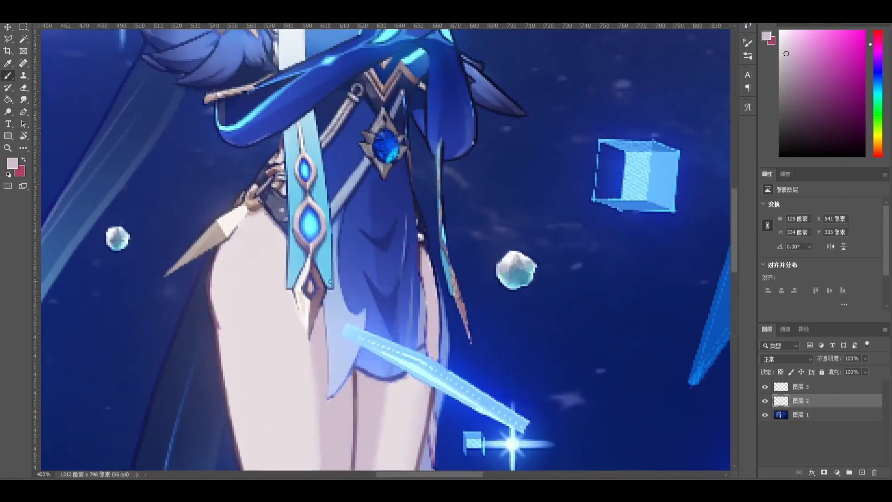
Step: Touch up the second leg's upper thigh beside the skirt on layer 图层 3 using a resampled mauve
{"action": "left_click", "coordinate": [295, 299], "text": "alt"}
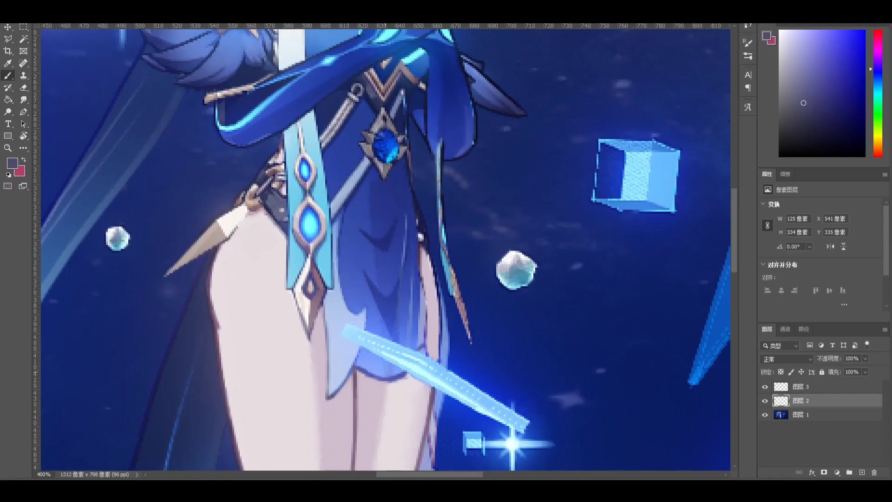
{"action": "left_click_drag", "start_coordinate": [385, 371], "coordinate": [352, 380]}
{"action": "key", "text": "e"}
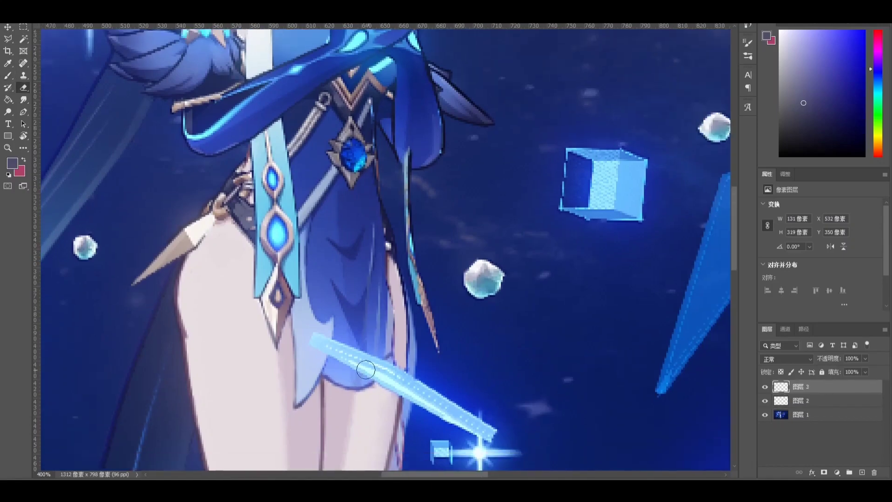
{"action": "key", "text": "b"}
{"action": "left_click", "coordinate": [397, 359], "text": "alt"}
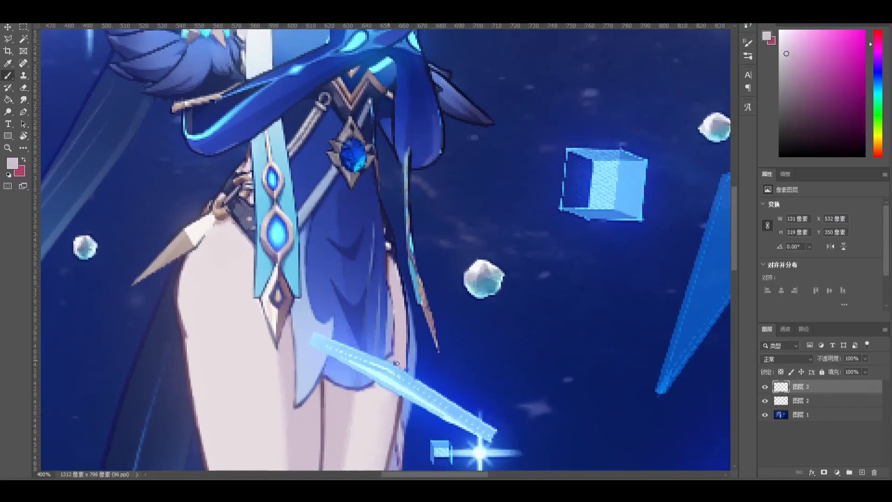
{"action": "left_click_drag", "start_coordinate": [352, 379], "coordinate": [388, 305]}
Step: Examine the repainted legs in the full picture and up close from the waist to the boots
{"action": "key", "text": "ctrl+minus"}
{"action": "key", "text": "ctrl+minus"}
{"action": "key", "text": "ctrl+minus"}
{"action": "key", "text": "ctrl+minus"}
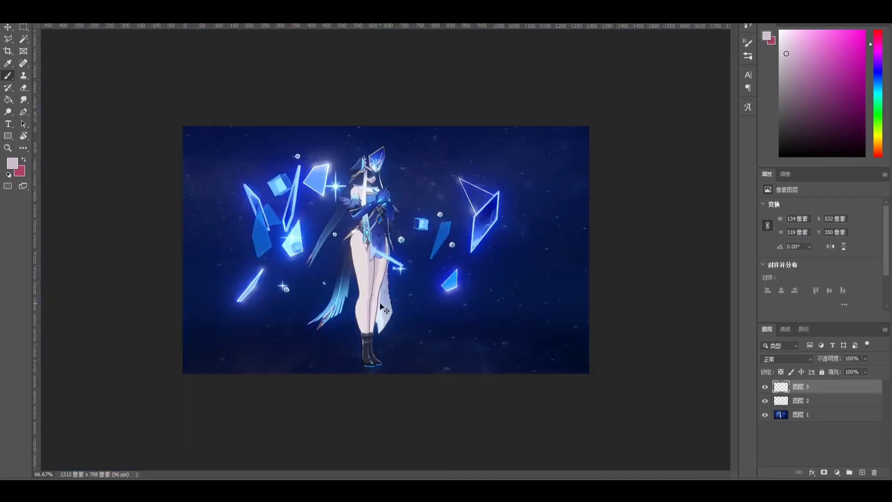
{"action": "key", "text": "ctrl+plus"}
{"action": "key", "text": "ctrl+plus"}
{"action": "key", "text": "ctrl+plus"}
{"action": "key", "text": "ctrl+plus"}
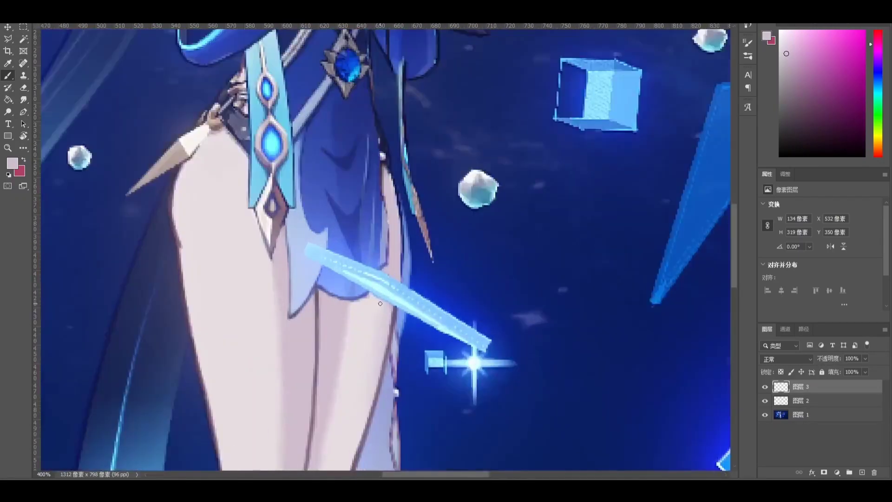
{"action": "mouse_move", "coordinate": [328, 47]}
{"action": "left_mouse_down"}
{"action": "mouse_move", "coordinate": [371, 340]}
{"action": "mouse_move", "coordinate": [392, 286]}
{"action": "mouse_move", "coordinate": [400, 385]}
{"action": "mouse_move", "coordinate": [427, 420]}
{"action": "mouse_move", "coordinate": [412, 317]}
{"action": "mouse_move", "coordinate": [425, 196]}
{"action": "left_mouse_up"}
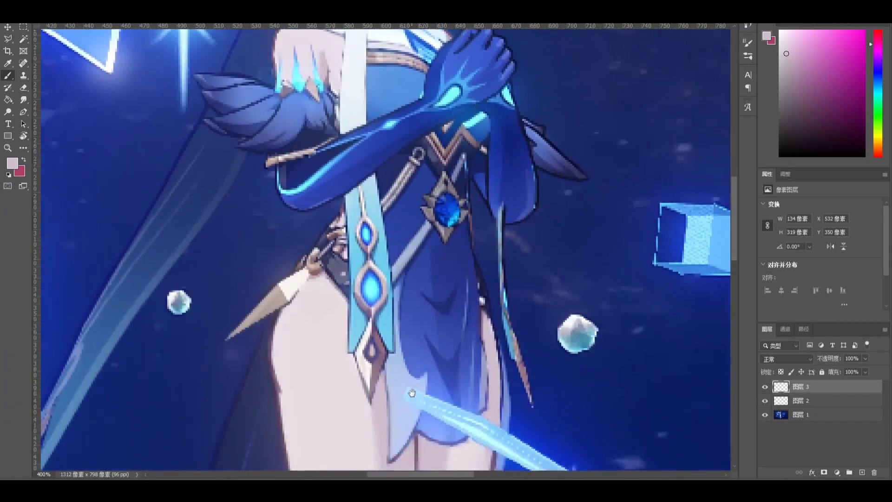
{"action": "left_click_drag", "start_coordinate": [412, 392], "coordinate": [392, 265]}
{"action": "left_click_drag", "start_coordinate": [389, 409], "coordinate": [385, 227]}
Step: On layer 图层 2, paint mauve skin over the dark gap between the first boot's upper straps
{"action": "key", "text": "e"}
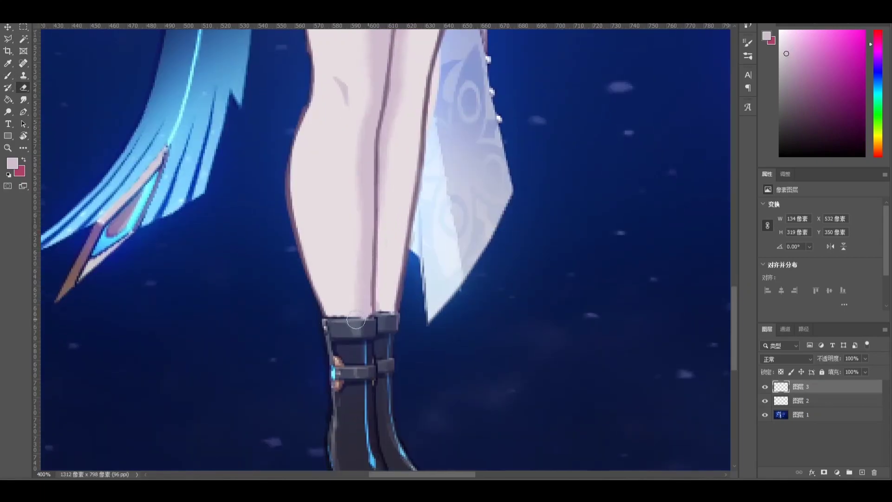
{"action": "left_click", "coordinate": [778, 403]}
{"action": "key", "text": "b"}
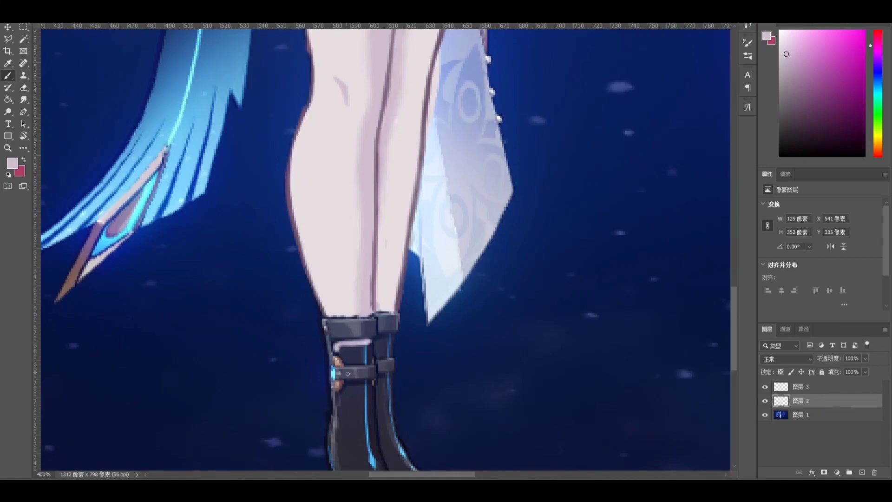
{"action": "mouse_move", "coordinate": [365, 422]}
{"action": "left_mouse_down"}
{"action": "mouse_move", "coordinate": [366, 374]}
{"action": "mouse_move", "coordinate": [357, 411]}
{"action": "left_mouse_up"}
{"action": "left_click", "coordinate": [358, 286], "text": "alt"}
{"action": "mouse_move", "coordinate": [328, 335]}
{"action": "left_mouse_down"}
{"action": "mouse_move", "coordinate": [346, 346]}
{"action": "mouse_move", "coordinate": [333, 335]}
{"action": "mouse_move", "coordinate": [349, 341]}
{"action": "mouse_move", "coordinate": [382, 325]}
{"action": "mouse_move", "coordinate": [360, 340]}
{"action": "mouse_move", "coordinate": [373, 341]}
{"action": "left_mouse_up"}
Step: Fill the strap gaps of both boots with a larger brush, using pale pink and mauve sampled from the legs
{"action": "left_click", "coordinate": [341, 287], "text": "alt"}
{"action": "key", "text": "bracketright"}
{"action": "key", "text": "bracketright"}
{"action": "key", "text": "bracketright"}
{"action": "left_click", "coordinate": [361, 294], "text": "alt"}
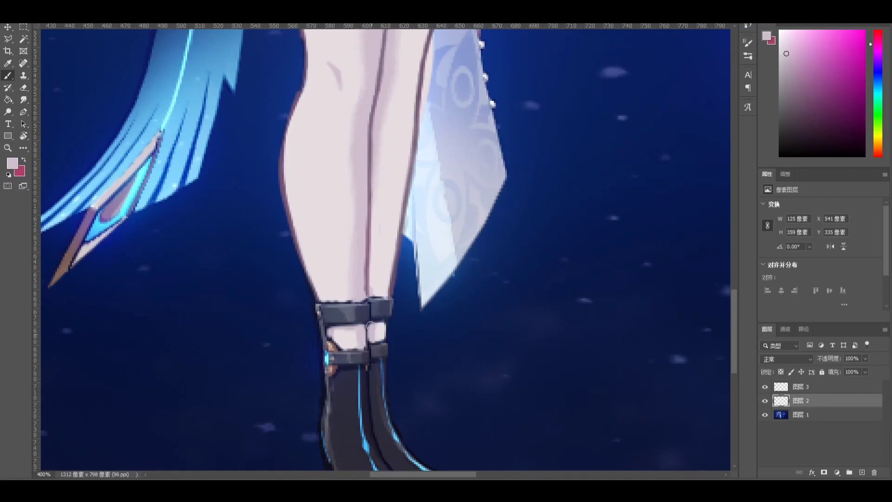
{"action": "left_click", "coordinate": [378, 332], "text": "alt"}
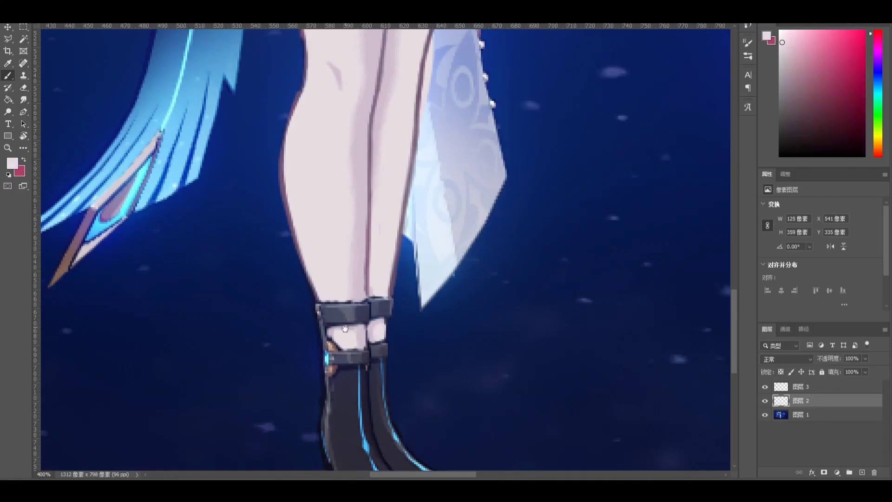
{"action": "left_click_drag", "start_coordinate": [344, 328], "coordinate": [361, 341]}
{"action": "key", "text": "e"}
{"action": "left_click_drag", "start_coordinate": [352, 383], "coordinate": [374, 446]}
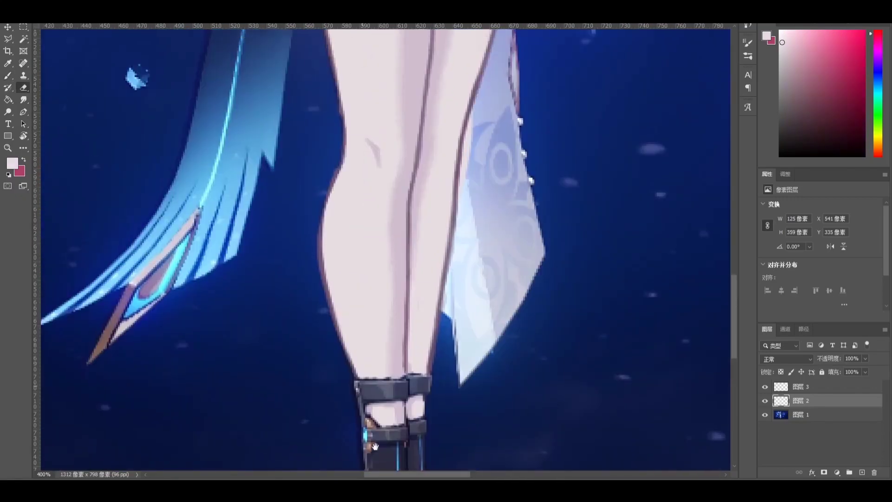
{"action": "key", "text": "ctrl+minus"}
{"action": "key", "text": "ctrl+minus"}
{"action": "key", "text": "ctrl+minus"}
{"action": "key", "text": "ctrl+minus"}
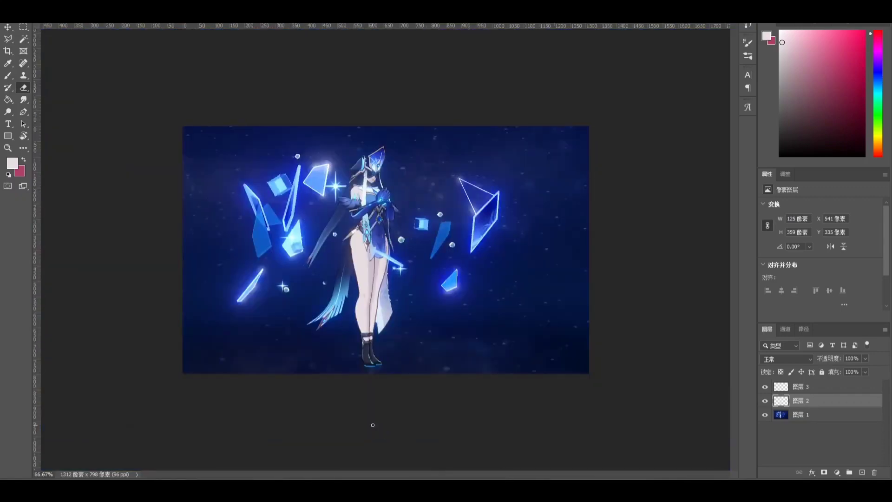
Step: On layer 图层 2, paint sampled blue over the pale cloth edge showing beside the second leg's upper thigh
{"action": "key", "text": "ctrl+plus"}
{"action": "key", "text": "ctrl+plus"}
{"action": "key", "text": "ctrl+plus"}
{"action": "left_click_drag", "start_coordinate": [395, 289], "coordinate": [408, 319]}
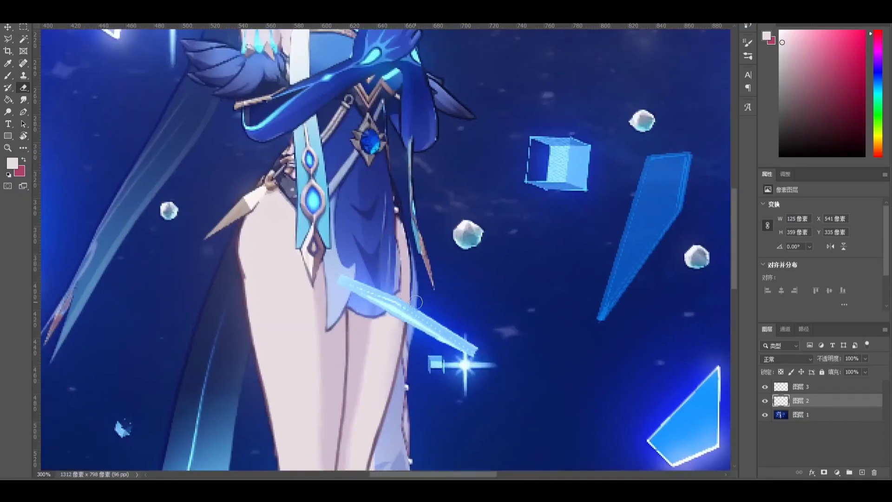
{"action": "key", "text": "b"}
{"action": "left_click", "coordinate": [425, 333], "text": "alt"}
{"action": "mouse_move", "coordinate": [412, 247]}
{"action": "left_mouse_down"}
{"action": "mouse_move", "coordinate": [417, 305]}
{"action": "mouse_move", "coordinate": [413, 242]}
{"action": "left_mouse_up"}
{"action": "left_click_drag", "start_coordinate": [417, 298], "coordinate": [423, 304]}
Step: Cover the upper part of the pale patterned cloth behind the second leg with blues sampled from the nearby background
{"action": "left_click", "coordinate": [418, 272], "text": "alt"}
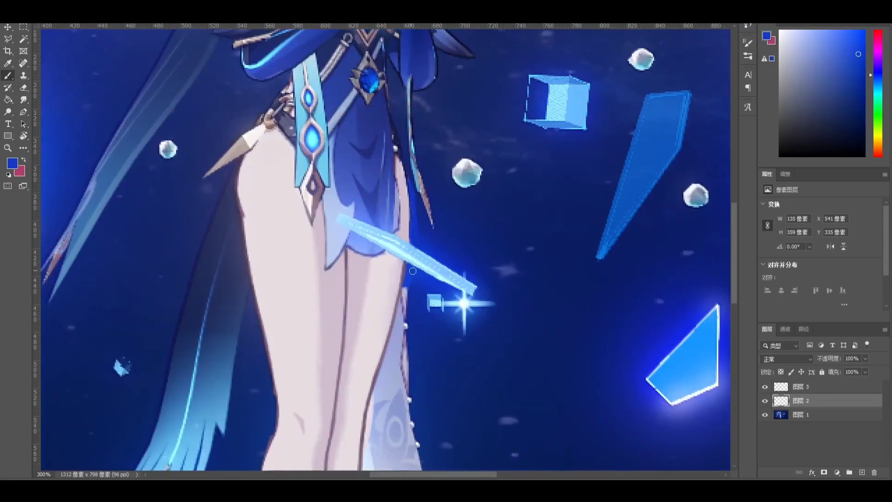
{"action": "mouse_move", "coordinate": [411, 274]}
{"action": "left_mouse_down"}
{"action": "mouse_move", "coordinate": [401, 299]}
{"action": "mouse_move", "coordinate": [410, 281]}
{"action": "mouse_move", "coordinate": [420, 287]}
{"action": "mouse_move", "coordinate": [391, 348]}
{"action": "left_mouse_up"}
{"action": "left_click", "coordinate": [411, 322], "text": "alt"}
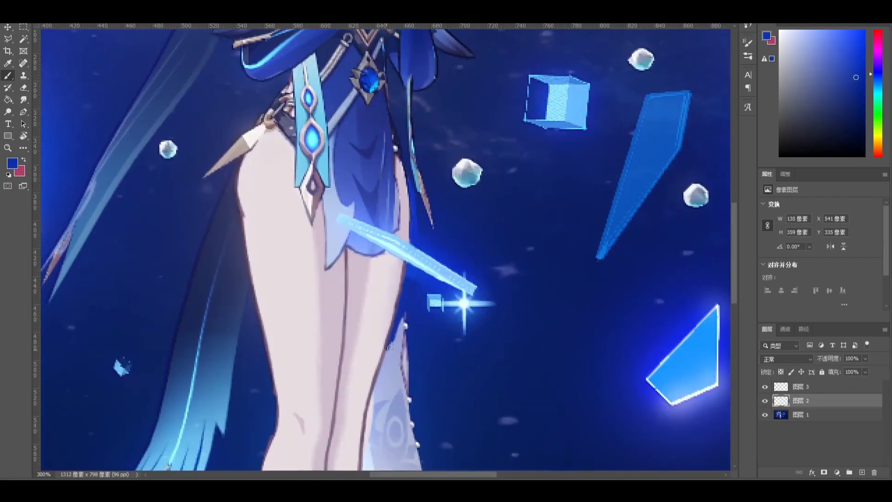
{"action": "left_click_drag", "start_coordinate": [404, 314], "coordinate": [395, 366]}
{"action": "mouse_move", "coordinate": [409, 334]}
{"action": "left_mouse_down"}
{"action": "mouse_move", "coordinate": [414, 386]}
{"action": "mouse_move", "coordinate": [421, 284]}
{"action": "left_mouse_up"}
{"action": "left_click_drag", "start_coordinate": [408, 239], "coordinate": [396, 309]}
{"action": "mouse_move", "coordinate": [400, 237]}
{"action": "left_mouse_down"}
{"action": "mouse_move", "coordinate": [389, 318]}
{"action": "mouse_move", "coordinate": [375, 335]}
{"action": "left_mouse_up"}
{"action": "left_click_drag", "start_coordinate": [382, 242], "coordinate": [360, 320]}
{"action": "left_click_drag", "start_coordinate": [365, 275], "coordinate": [359, 335]}
{"action": "mouse_move", "coordinate": [366, 283]}
{"action": "left_mouse_down"}
{"action": "mouse_move", "coordinate": [351, 379]}
{"action": "mouse_move", "coordinate": [350, 276]}
{"action": "mouse_move", "coordinate": [343, 324]}
{"action": "left_mouse_up"}
{"action": "mouse_move", "coordinate": [346, 279]}
{"action": "left_mouse_down"}
{"action": "mouse_move", "coordinate": [339, 345]}
{"action": "mouse_move", "coordinate": [338, 311]}
{"action": "left_mouse_up"}
{"action": "left_click_drag", "start_coordinate": [352, 274], "coordinate": [347, 308]}
Step: Paint dark blue over the hanging cloth beside the knee and calf with a larger brush
{"action": "left_click", "coordinate": [409, 188], "text": "alt"}
{"action": "mouse_move", "coordinate": [370, 236]}
{"action": "left_mouse_down"}
{"action": "mouse_move", "coordinate": [395, 191]}
{"action": "mouse_move", "coordinate": [359, 237]}
{"action": "left_mouse_up"}
{"action": "left_click_drag", "start_coordinate": [374, 205], "coordinate": [356, 261]}
{"action": "mouse_move", "coordinate": [367, 228]}
{"action": "left_mouse_down"}
{"action": "mouse_move", "coordinate": [356, 284]}
{"action": "mouse_move", "coordinate": [360, 365]}
{"action": "left_mouse_up"}
{"action": "key", "text": "bracketright"}
{"action": "key", "text": "bracketright"}
{"action": "key", "text": "bracketright"}
{"action": "key", "text": "bracketright"}
{"action": "key", "text": "bracketright"}
{"action": "left_click_drag", "start_coordinate": [352, 284], "coordinate": [349, 382]}
{"action": "left_click_drag", "start_coordinate": [349, 341], "coordinate": [354, 395]}
{"action": "left_click_drag", "start_coordinate": [375, 275], "coordinate": [364, 376]}
{"action": "left_click_drag", "start_coordinate": [383, 232], "coordinate": [390, 332]}
{"action": "mouse_move", "coordinate": [402, 307]}
{"action": "left_mouse_down"}
{"action": "mouse_move", "coordinate": [391, 211]}
{"action": "mouse_move", "coordinate": [402, 312]}
{"action": "left_mouse_up"}
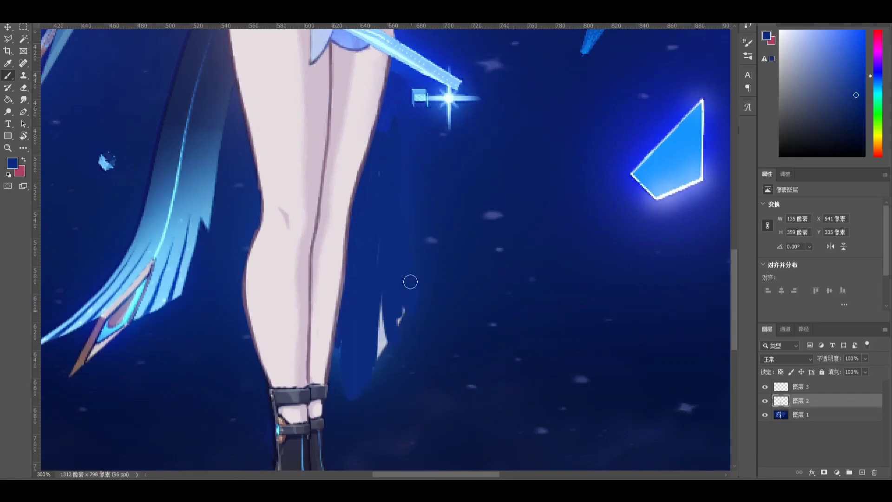
Step: Cover the last pale cloth scraps beside the second leg's calf with background blue
{"action": "left_click_drag", "start_coordinate": [410, 282], "coordinate": [381, 357]}
{"action": "left_click_drag", "start_coordinate": [380, 344], "coordinate": [375, 265]}
{"action": "mouse_move", "coordinate": [347, 210]}
{"action": "left_mouse_down"}
{"action": "mouse_move", "coordinate": [348, 376]}
{"action": "mouse_move", "coordinate": [403, 316]}
{"action": "left_mouse_up"}
{"action": "left_click", "coordinate": [350, 308], "text": "alt"}
{"action": "mouse_move", "coordinate": [388, 374]}
{"action": "left_mouse_down"}
{"action": "mouse_move", "coordinate": [380, 306]}
{"action": "mouse_move", "coordinate": [428, 277]}
{"action": "mouse_move", "coordinate": [390, 269]}
{"action": "mouse_move", "coordinate": [376, 336]}
{"action": "mouse_move", "coordinate": [343, 347]}
{"action": "mouse_move", "coordinate": [372, 302]}
{"action": "left_mouse_up"}
Step: Even out the painted background beside the second thigh and knee with resampled blues and the Smudge tool
{"action": "left_click", "coordinate": [427, 312], "text": "alt"}
{"action": "left_click_drag", "start_coordinate": [411, 239], "coordinate": [395, 335]}
{"action": "left_click", "coordinate": [371, 337], "text": "alt"}
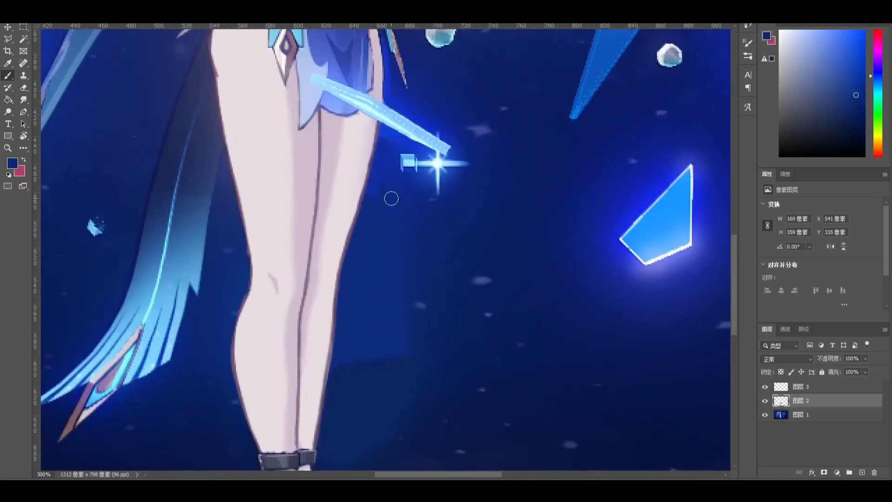
{"action": "mouse_move", "coordinate": [391, 198]}
{"action": "left_mouse_down"}
{"action": "mouse_move", "coordinate": [396, 352]}
{"action": "mouse_move", "coordinate": [414, 347]}
{"action": "mouse_move", "coordinate": [391, 344]}
{"action": "left_mouse_up"}
{"action": "left_click", "coordinate": [21, 100]}
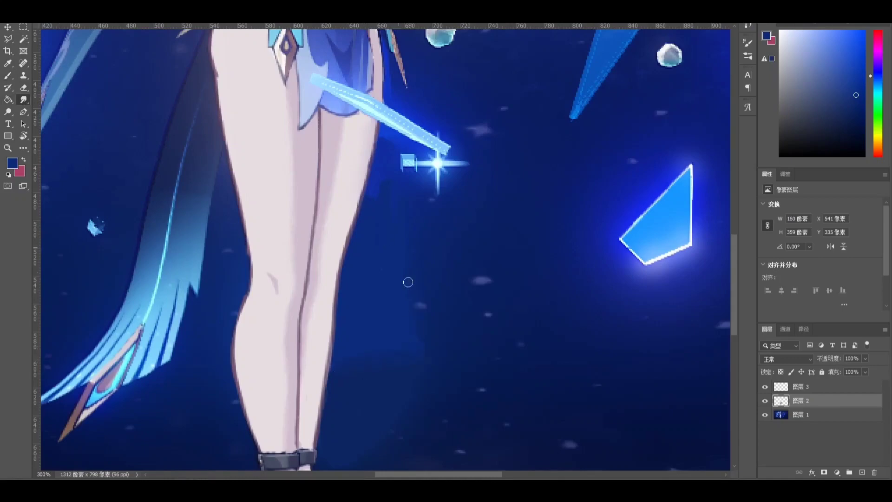
{"action": "key", "text": "b"}
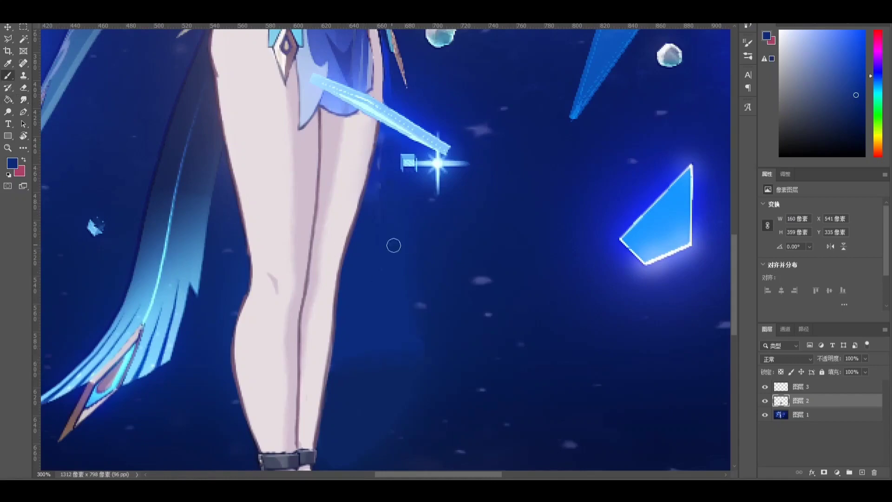
{"action": "left_click", "coordinate": [392, 179], "text": "alt"}
{"action": "left_click_drag", "start_coordinate": [381, 153], "coordinate": [383, 181]}
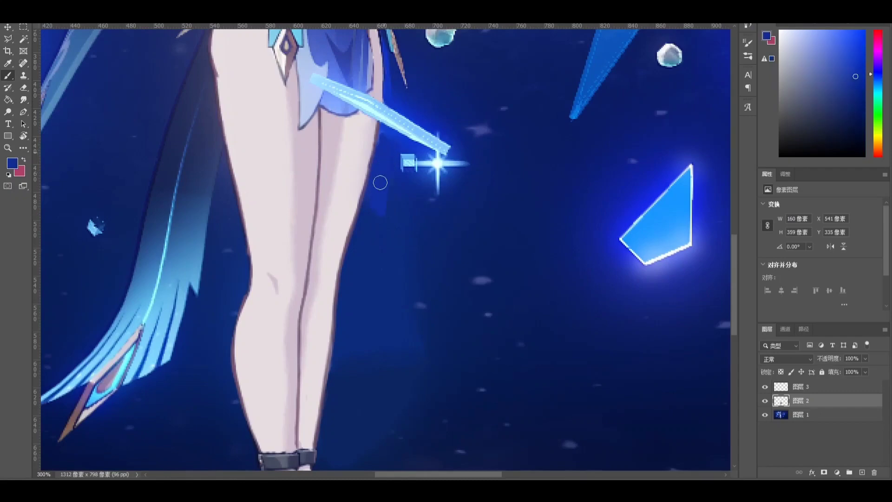
{"action": "left_click", "coordinate": [22, 99]}
{"action": "left_click_drag", "start_coordinate": [373, 417], "coordinate": [385, 292]}
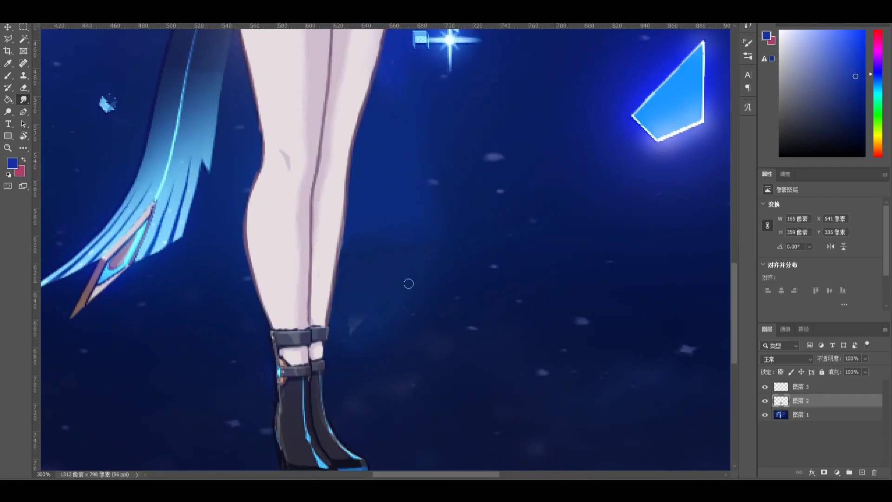
Step: Paint out the faint cloth remnant near the boot and blend the blue patch beside the calf into the background
{"action": "key", "text": "b"}
{"action": "left_click", "coordinate": [375, 330], "text": "alt"}
{"action": "mouse_move", "coordinate": [356, 327]}
{"action": "left_mouse_down"}
{"action": "mouse_move", "coordinate": [380, 305]}
{"action": "mouse_move", "coordinate": [356, 329]}
{"action": "left_mouse_up"}
{"action": "left_click_drag", "start_coordinate": [419, 209], "coordinate": [445, 344]}
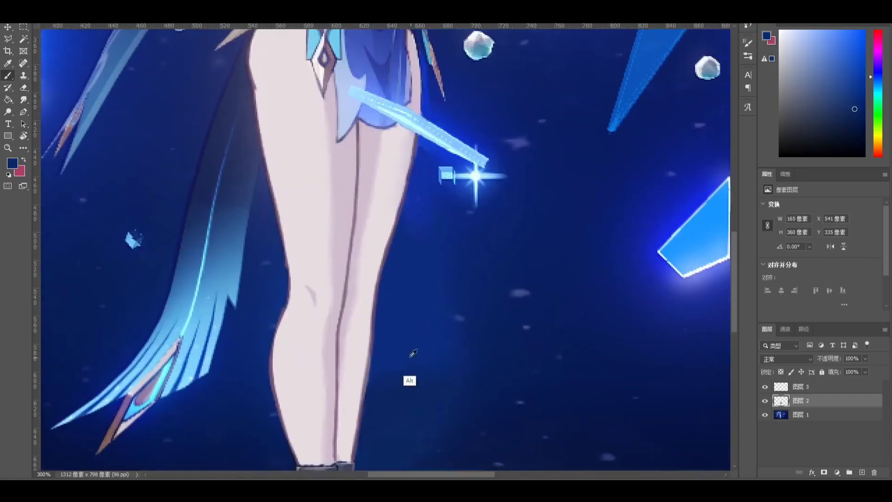
{"action": "left_click", "coordinate": [410, 357], "text": "alt"}
{"action": "mouse_move", "coordinate": [440, 379]}
{"action": "left_mouse_down"}
{"action": "mouse_move", "coordinate": [406, 379]}
{"action": "mouse_move", "coordinate": [384, 367]}
{"action": "mouse_move", "coordinate": [393, 360]}
{"action": "left_mouse_up"}
{"action": "left_click", "coordinate": [417, 374], "text": "alt"}
{"action": "right_click", "coordinate": [395, 358]}
{"action": "left_click", "coordinate": [389, 369], "text": "alt"}
{"action": "key", "text": "r"}
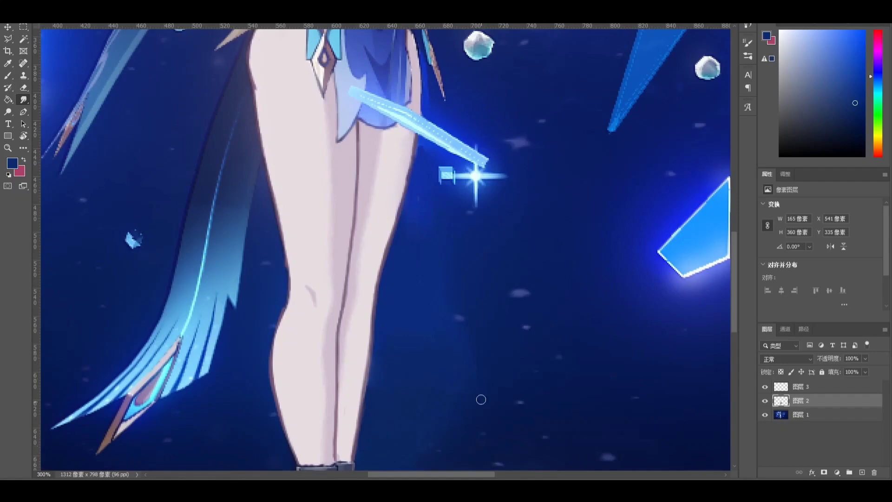
Step: Examine the retouched legs and background in the full picture and up close around the waist
{"action": "key", "text": "ctrl+minus"}
{"action": "key", "text": "ctrl+minus"}
{"action": "key", "text": "ctrl+minus"}
{"action": "key", "text": "ctrl+minus"}
{"action": "key", "text": "ctrl+minus"}
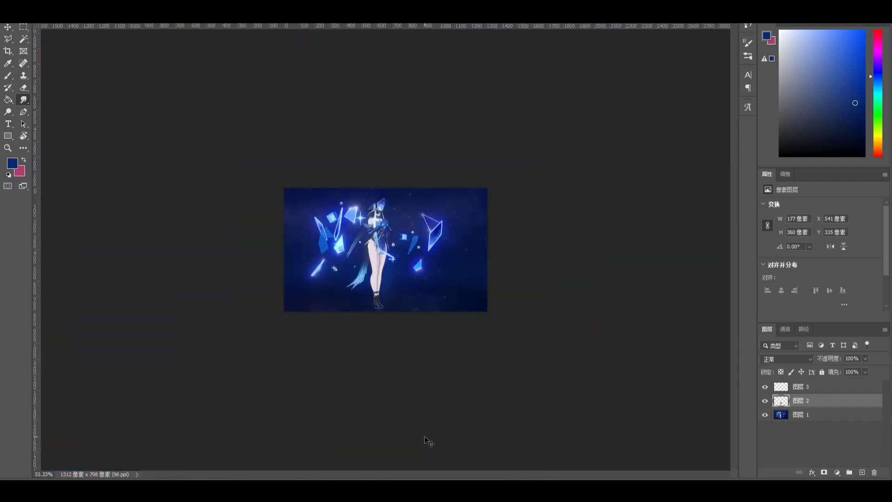
{"action": "key", "text": "ctrl+plus"}
{"action": "key", "text": "ctrl+plus"}
{"action": "key", "text": "ctrl+plus"}
{"action": "key", "text": "ctrl+plus"}
{"action": "key", "text": "ctrl+plus"}
{"action": "key", "text": "ctrl+plus"}
{"action": "key", "text": "ctrl+plus"}
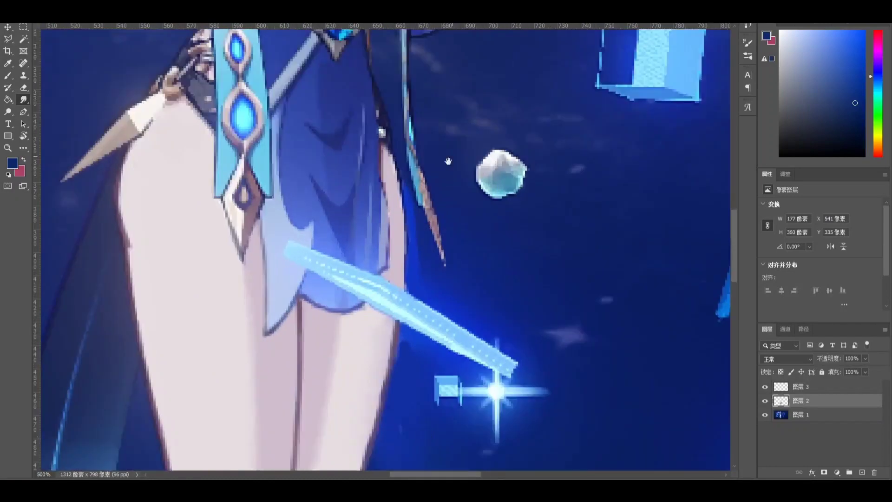
{"action": "mouse_move", "coordinate": [447, 162]}
{"action": "left_mouse_down"}
{"action": "mouse_move", "coordinate": [473, 399]}
{"action": "mouse_move", "coordinate": [434, 165]}
{"action": "left_mouse_up"}
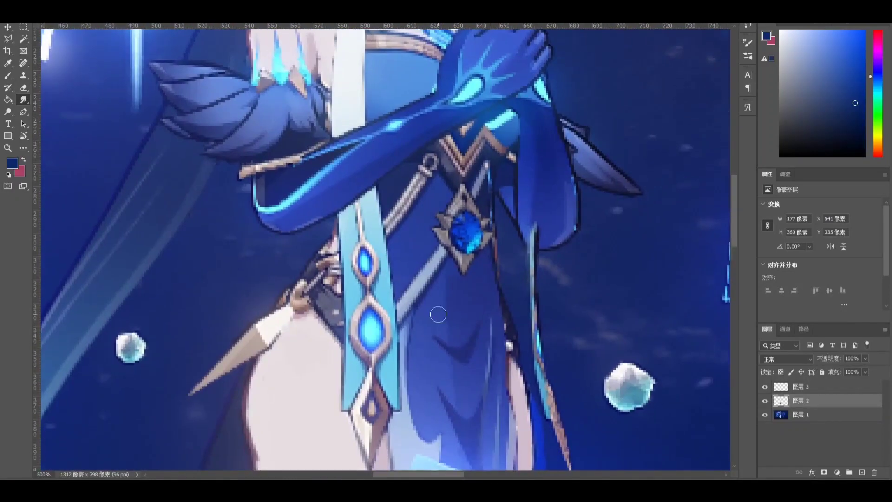
{"action": "left_click_drag", "start_coordinate": [393, 307], "coordinate": [372, 289]}
Step: On layer 图层 3, draw a thin dark contour curving across the front of the skirt below the waist jewel
{"action": "key", "text": "b"}
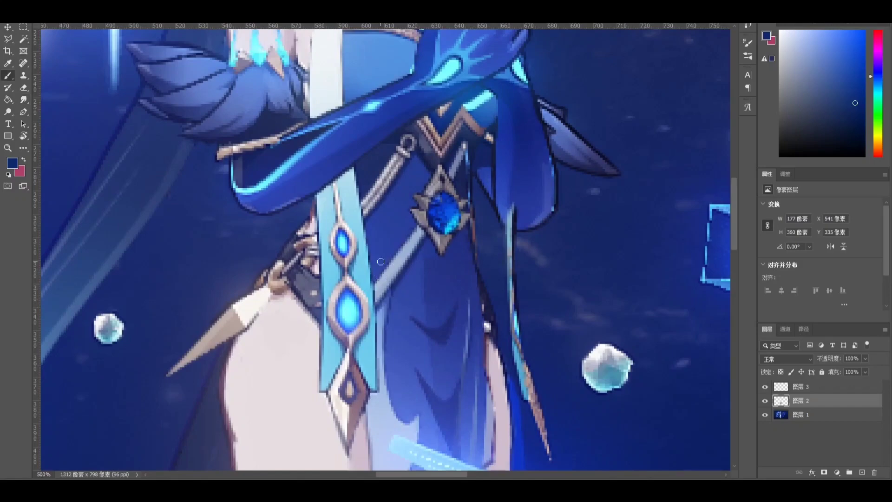
{"action": "left_click", "coordinate": [826, 388]}
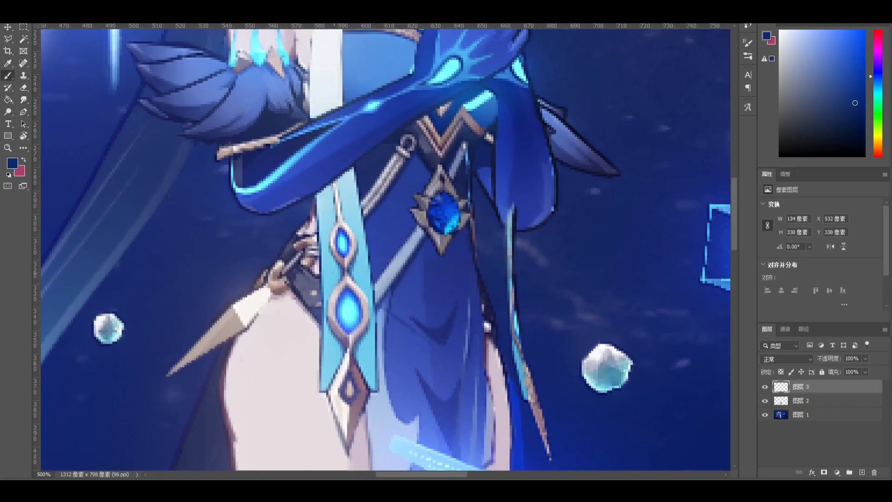
{"action": "key", "text": "e"}
{"action": "mouse_move", "coordinate": [469, 304]}
{"action": "left_mouse_down"}
{"action": "mouse_move", "coordinate": [514, 345]}
{"action": "mouse_move", "coordinate": [495, 349]}
{"action": "left_mouse_up"}
{"action": "key", "text": "r"}
{"action": "mouse_move", "coordinate": [517, 311]}
{"action": "left_mouse_down"}
{"action": "mouse_move", "coordinate": [527, 278]}
{"action": "mouse_move", "coordinate": [492, 135]}
{"action": "left_mouse_up"}
{"action": "mouse_move", "coordinate": [510, 247]}
{"action": "left_mouse_down"}
{"action": "mouse_move", "coordinate": [468, 292]}
{"action": "mouse_move", "coordinate": [450, 352]}
{"action": "left_mouse_up"}
{"action": "key", "text": "b"}
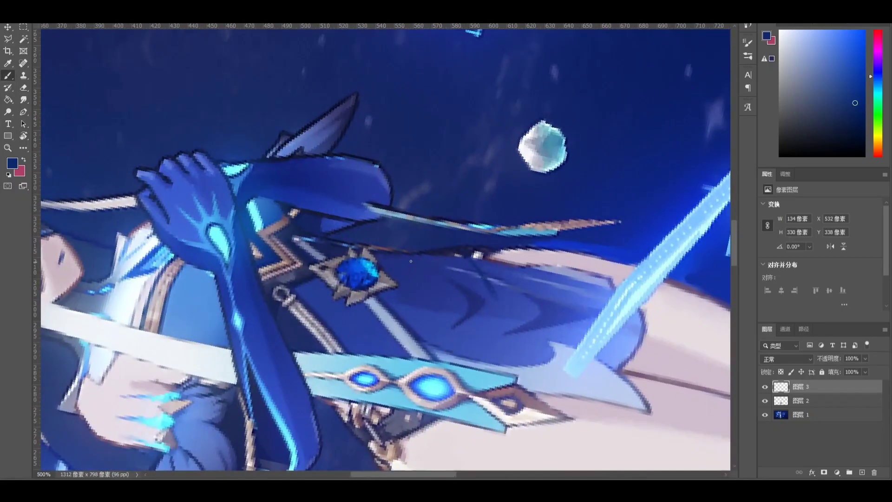
{"action": "left_click_drag", "start_coordinate": [486, 281], "coordinate": [498, 337]}
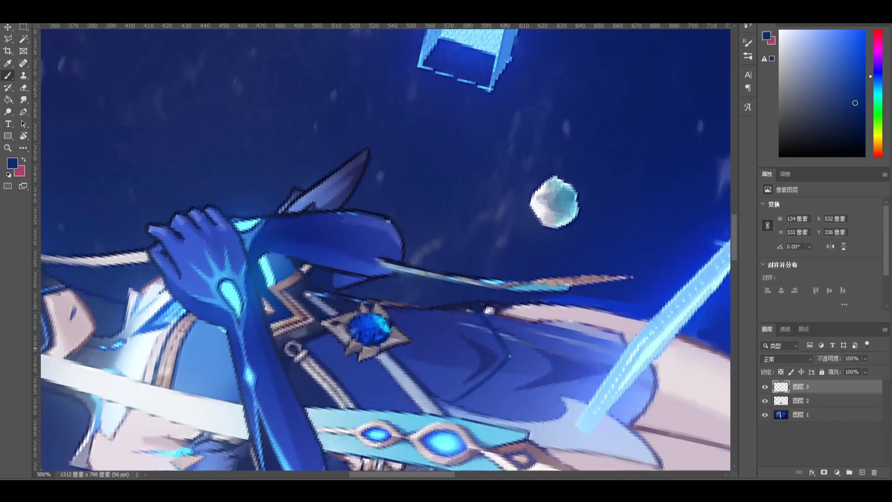
Step: Rework the contour across the skirt front into a downward-pointing V with the Eraser and Brush
{"action": "key", "text": "e"}
{"action": "left_click_drag", "start_coordinate": [495, 304], "coordinate": [462, 302]}
{"action": "key", "text": "Escape"}
{"action": "key", "text": "b"}
{"action": "left_click_drag", "start_coordinate": [398, 336], "coordinate": [507, 355]}
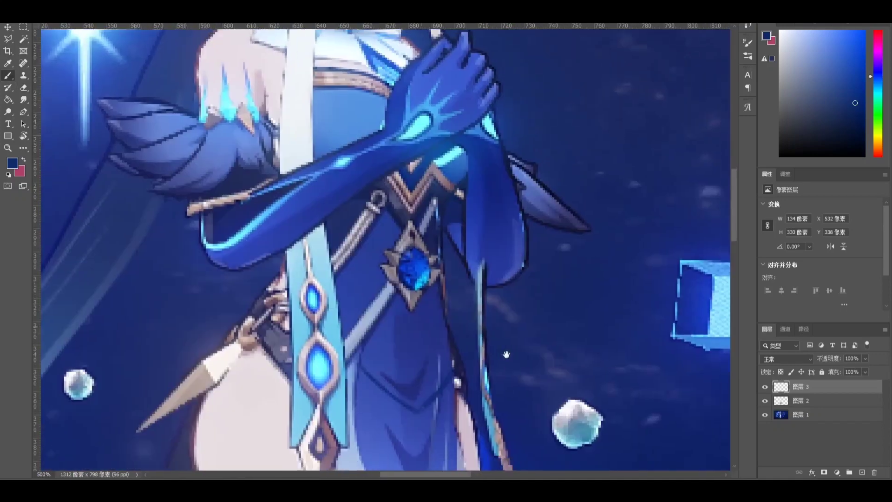
{"action": "left_click_drag", "start_coordinate": [426, 357], "coordinate": [408, 316]}
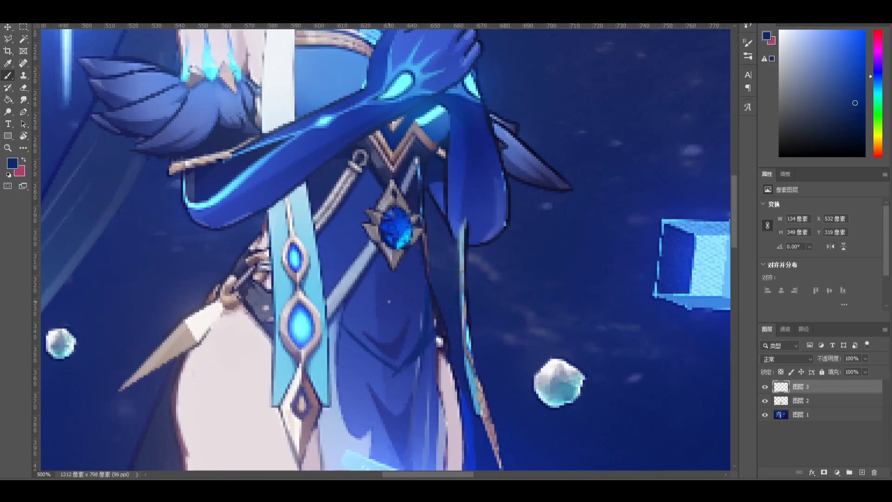
Step: Trim the ends of the V-shaped contour with the Eraser and extend its side line up toward the waist jewel
{"action": "key", "text": "e"}
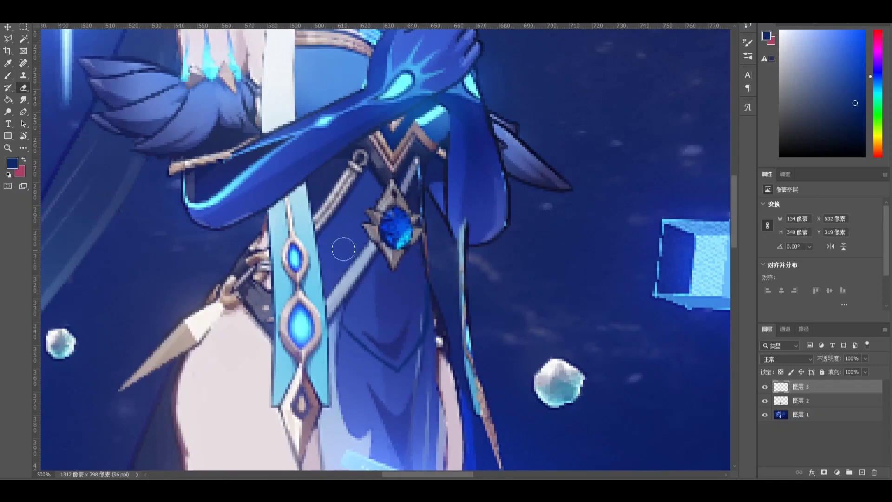
{"action": "key", "text": "b"}
{"action": "key", "text": "e"}
{"action": "left_click_drag", "start_coordinate": [436, 324], "coordinate": [413, 373]}
{"action": "left_click_drag", "start_coordinate": [425, 340], "coordinate": [383, 398]}
{"action": "key", "text": "b"}
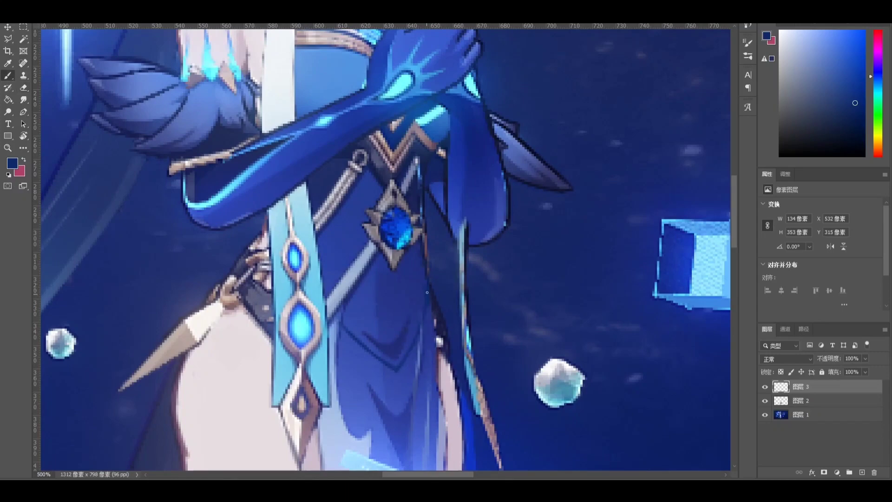
{"action": "left_click_drag", "start_coordinate": [384, 306], "coordinate": [438, 359]}
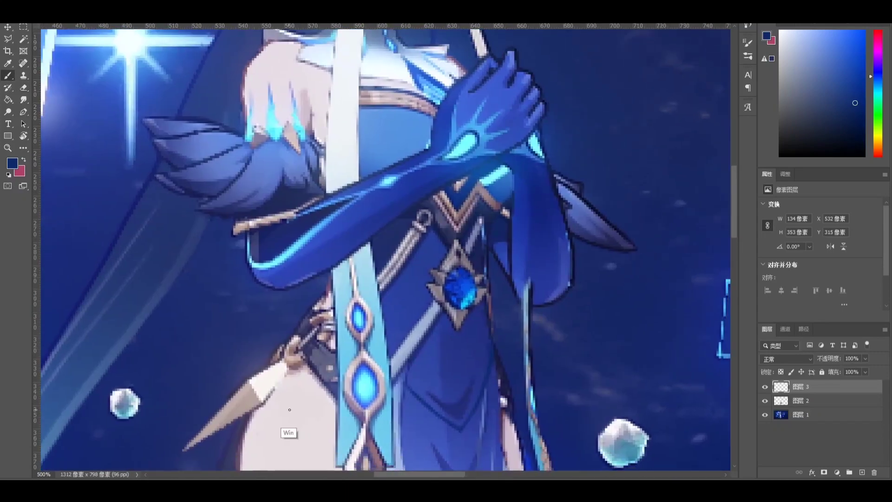
Step: Fill the outlined midriff on layer 图层 2 with sampled pale pink skin and a mauve shadow on its far half
{"action": "left_click", "coordinate": [308, 409], "text": "alt"}
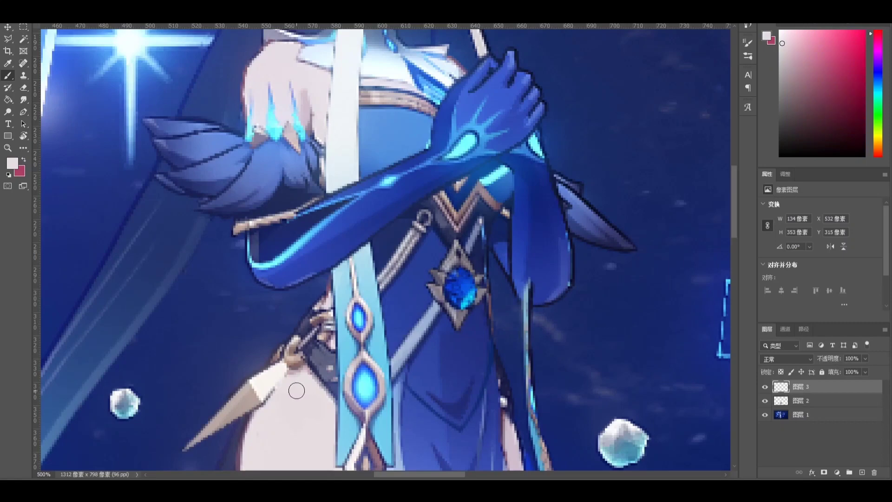
{"action": "left_click", "coordinate": [800, 400]}
{"action": "mouse_move", "coordinate": [445, 321]}
{"action": "left_mouse_down"}
{"action": "mouse_move", "coordinate": [416, 370]}
{"action": "mouse_move", "coordinate": [459, 421]}
{"action": "mouse_move", "coordinate": [422, 378]}
{"action": "mouse_move", "coordinate": [430, 369]}
{"action": "mouse_move", "coordinate": [452, 414]}
{"action": "left_mouse_up"}
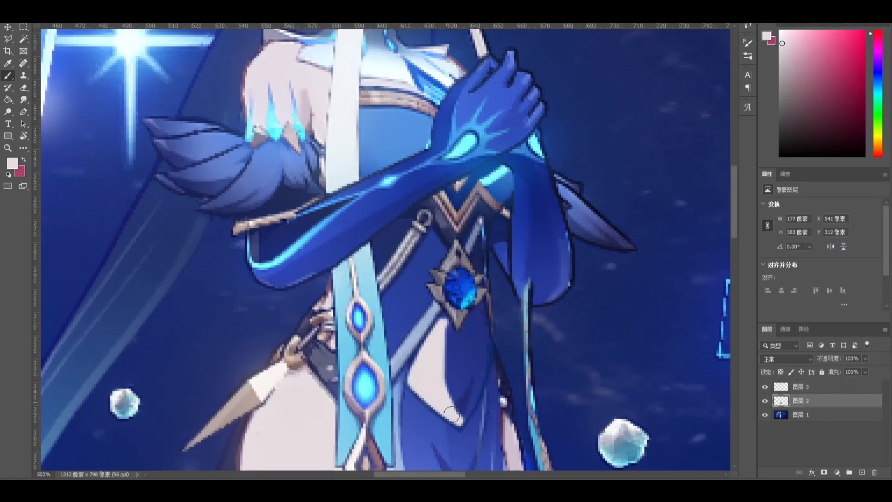
{"action": "left_click_drag", "start_coordinate": [349, 229], "coordinate": [362, 345]}
{"action": "left_click", "coordinate": [332, 209], "text": "alt"}
{"action": "left_click_drag", "start_coordinate": [332, 209], "coordinate": [268, 57]}
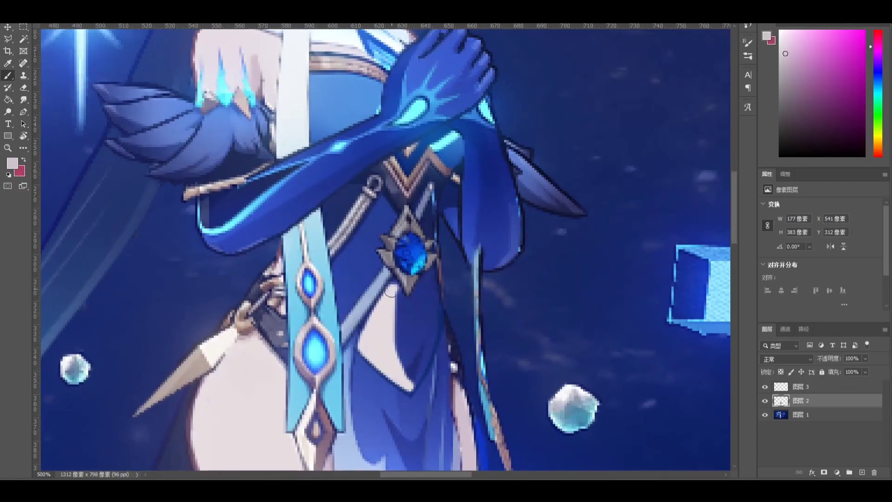
{"action": "mouse_move", "coordinate": [394, 289]}
{"action": "left_mouse_down"}
{"action": "mouse_move", "coordinate": [424, 284]}
{"action": "mouse_move", "coordinate": [432, 305]}
{"action": "mouse_move", "coordinate": [424, 358]}
{"action": "mouse_move", "coordinate": [424, 321]}
{"action": "mouse_move", "coordinate": [407, 368]}
{"action": "mouse_move", "coordinate": [426, 341]}
{"action": "mouse_move", "coordinate": [402, 381]}
{"action": "mouse_move", "coordinate": [399, 347]}
{"action": "left_mouse_up"}
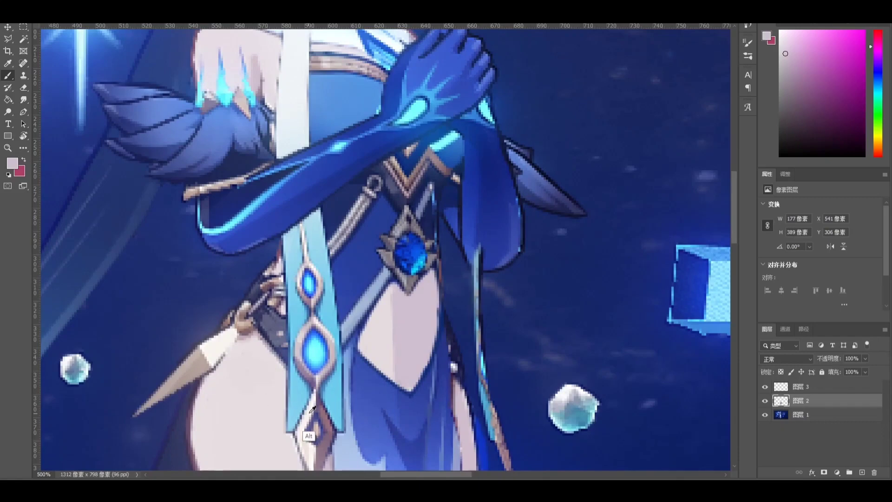
Step: Draw a small navel in sampled dark purple on layer 图层 3 and smudge the midriff's shading edge on layer 图层 2
{"action": "left_click", "coordinate": [320, 410], "text": "alt"}
{"action": "left_click", "coordinate": [777, 384]}
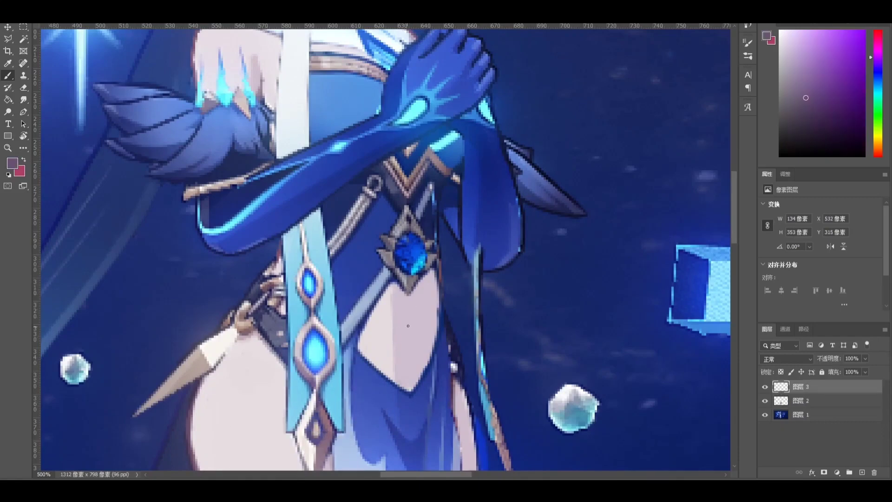
{"action": "left_click_drag", "start_coordinate": [403, 331], "coordinate": [409, 335]}
{"action": "left_click", "coordinate": [412, 305], "text": "alt"}
{"action": "left_click", "coordinate": [810, 400]}
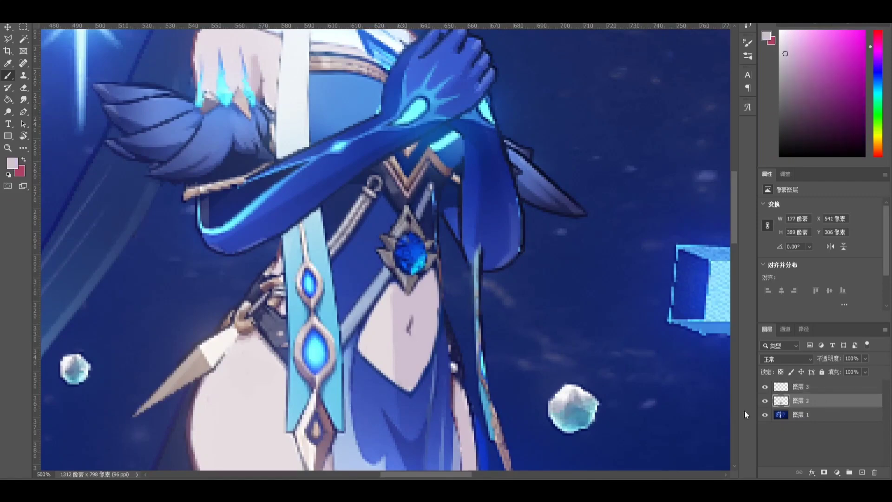
{"action": "left_click", "coordinate": [23, 100]}
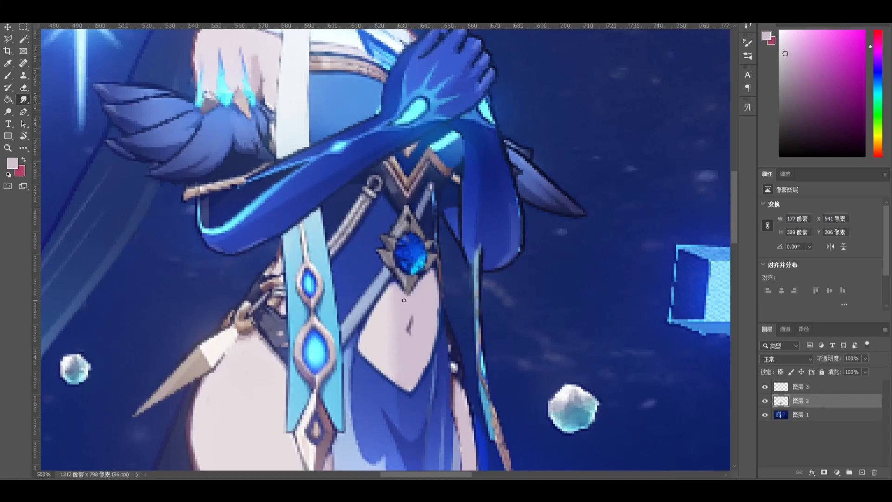
Step: Paint the white collar area above the gold chest trim as bare skin using a sampled pale tint
{"action": "left_click_drag", "start_coordinate": [346, 94], "coordinate": [396, 297]}
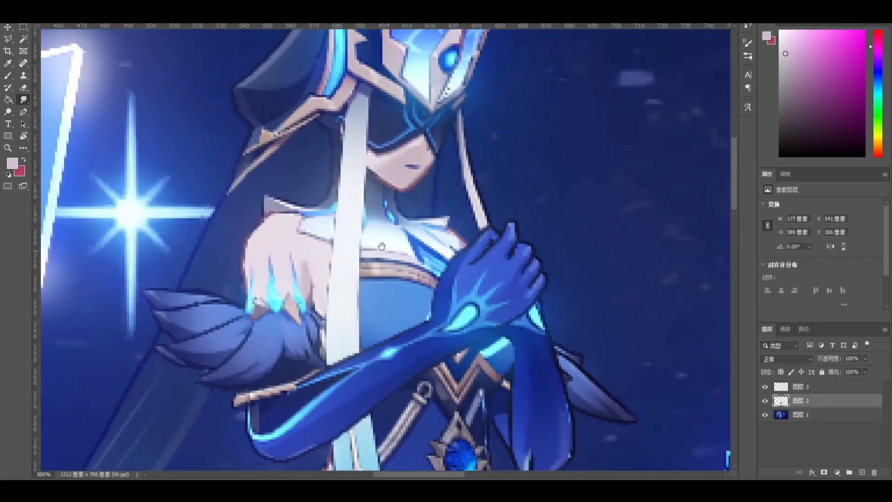
{"action": "key", "text": "b"}
{"action": "left_click", "coordinate": [378, 252], "text": "alt"}
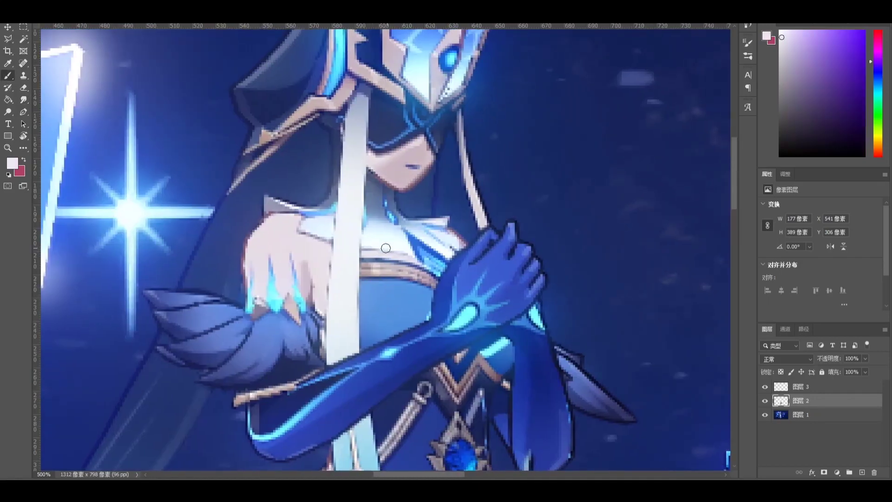
{"action": "left_click_drag", "start_coordinate": [371, 249], "coordinate": [434, 269]}
{"action": "left_click_drag", "start_coordinate": [404, 244], "coordinate": [421, 236]}
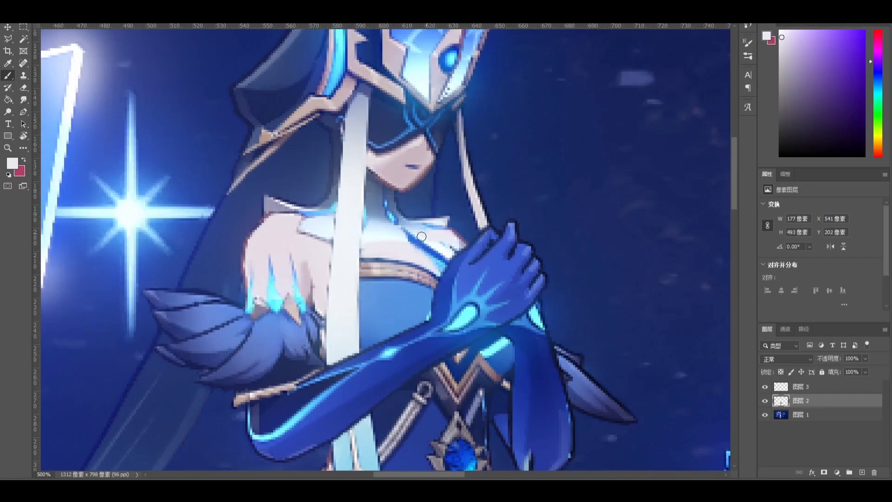
Step: Outline the near shoulder and neck contour with a sampled mauve on layer 图层 2
{"action": "left_click_drag", "start_coordinate": [275, 220], "coordinate": [327, 251]}
{"action": "left_click", "coordinate": [320, 271], "text": "alt"}
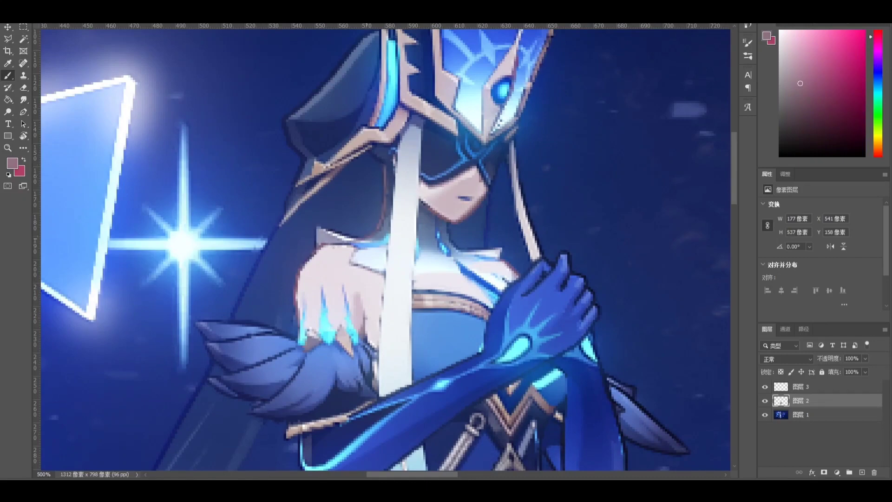
{"action": "left_click_drag", "start_coordinate": [457, 248], "coordinate": [506, 262]}
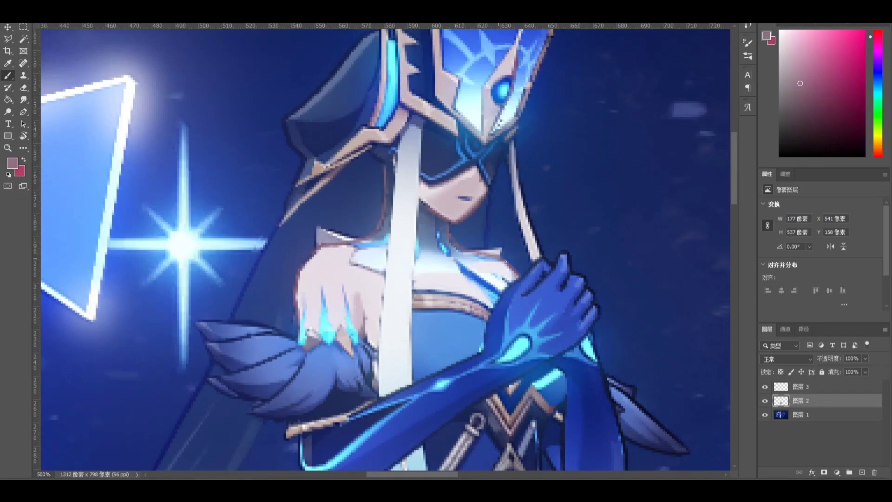
Step: Add layer 图层 4 beneath 图层 2 and fill the white collar, shoulder and neck areas with sampled pale skin
{"action": "left_click", "coordinate": [862, 471], "text": "ctrl"}
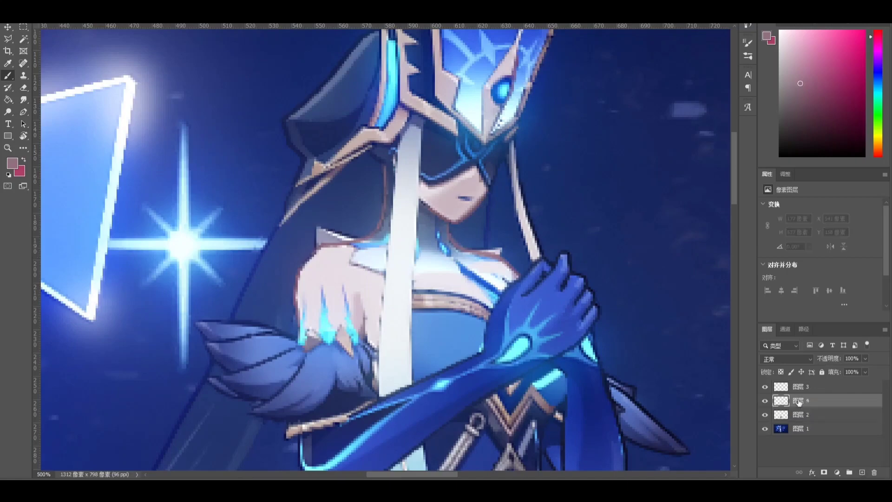
{"action": "left_click", "coordinate": [336, 275], "text": "alt"}
{"action": "key", "text": "bracketright"}
{"action": "key", "text": "bracketright"}
{"action": "key", "text": "bracketright"}
{"action": "key", "text": "bracketright"}
{"action": "key", "text": "bracketright"}
{"action": "mouse_move", "coordinate": [347, 253]}
{"action": "left_mouse_down"}
{"action": "mouse_move", "coordinate": [385, 226]}
{"action": "mouse_move", "coordinate": [368, 239]}
{"action": "left_mouse_up"}
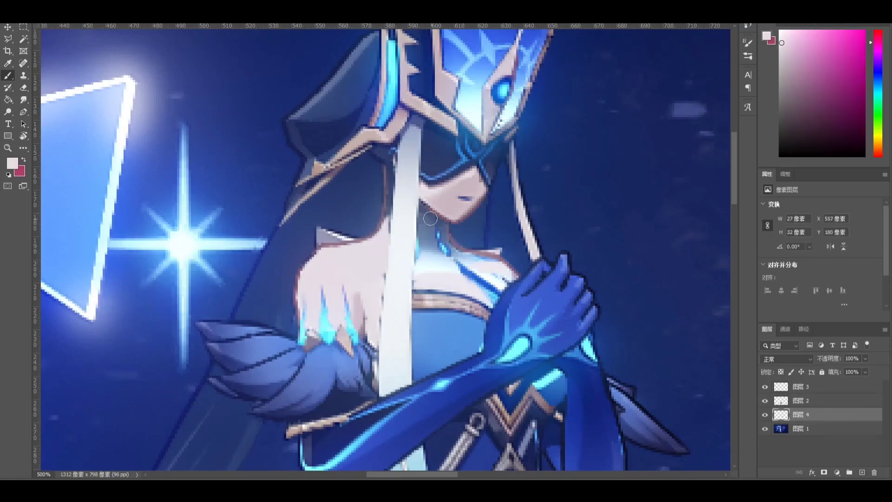
{"action": "mouse_move", "coordinate": [426, 215]}
{"action": "left_mouse_down"}
{"action": "mouse_move", "coordinate": [442, 222]}
{"action": "mouse_move", "coordinate": [425, 212]}
{"action": "mouse_move", "coordinate": [422, 266]}
{"action": "mouse_move", "coordinate": [428, 244]}
{"action": "mouse_move", "coordinate": [465, 261]}
{"action": "mouse_move", "coordinate": [421, 264]}
{"action": "left_mouse_up"}
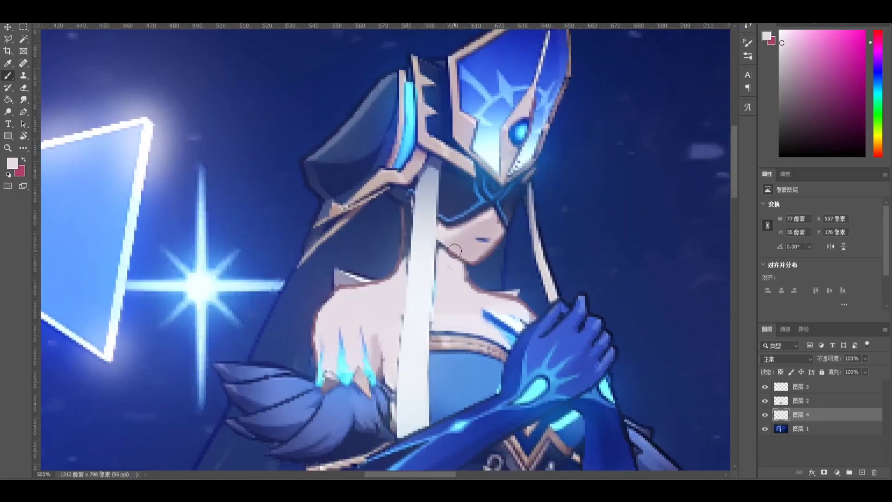
{"action": "left_click", "coordinate": [465, 248], "text": "alt"}
{"action": "left_click_drag", "start_coordinate": [405, 211], "coordinate": [405, 273]}
Step: Redraw both edges of the white strap beside the neck in sampled dark blue on layer 图层 3, erasing the excess
{"action": "left_click", "coordinate": [393, 308], "text": "alt"}
{"action": "left_click", "coordinate": [401, 229], "text": "alt"}
{"action": "left_click", "coordinate": [801, 387]}
{"action": "left_click_drag", "start_coordinate": [409, 194], "coordinate": [398, 379]}
{"action": "key", "text": "e"}
{"action": "left_click_drag", "start_coordinate": [401, 309], "coordinate": [398, 334]}
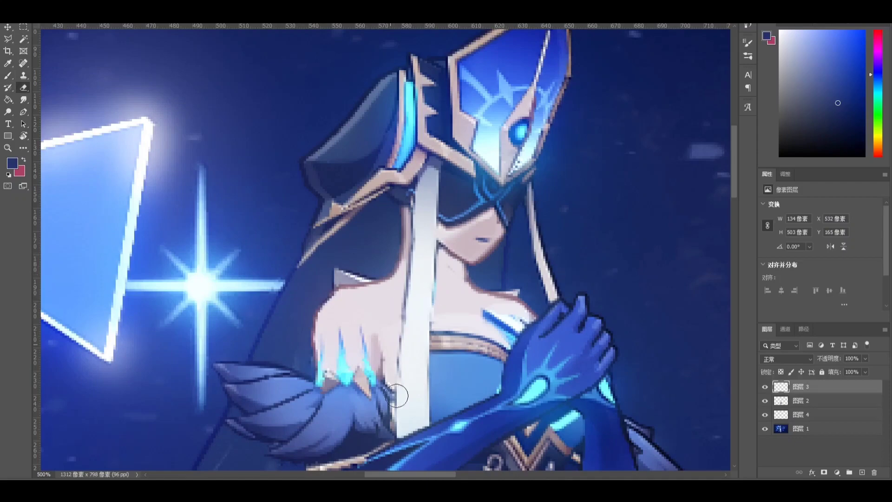
{"action": "key", "text": "bracketleft"}
{"action": "key", "text": "bracketleft"}
{"action": "key", "text": "bracketleft"}
{"action": "key", "text": "bracketleft"}
{"action": "key", "text": "bracketleft"}
{"action": "key", "text": "b"}
{"action": "left_click_drag", "start_coordinate": [437, 220], "coordinate": [428, 347]}
Step: Shade the neck beneath the jaw on layer 图层 2 with sampled skin and mauve tones
{"action": "left_click", "coordinate": [438, 323], "text": "alt"}
{"action": "key", "text": "alt+bracketleft"}
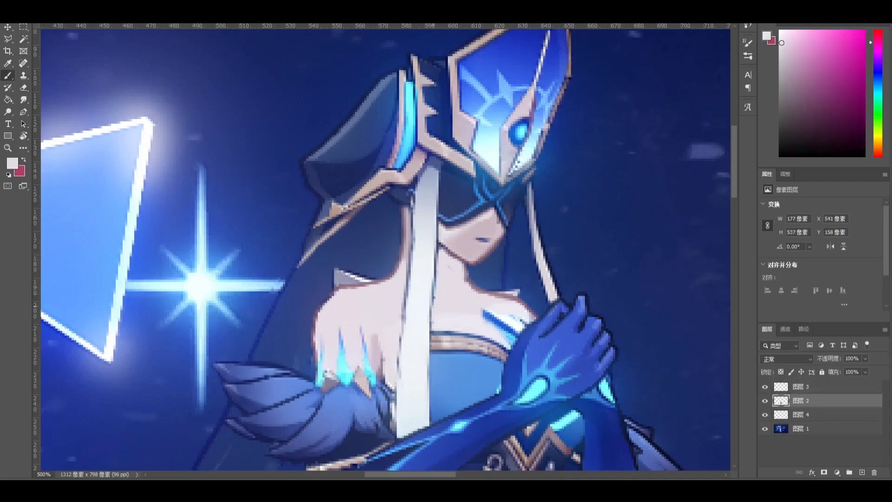
{"action": "left_click", "coordinate": [461, 277], "text": "alt"}
{"action": "left_click_drag", "start_coordinate": [435, 257], "coordinate": [461, 276]}
{"action": "left_click", "coordinate": [480, 285], "text": "alt"}
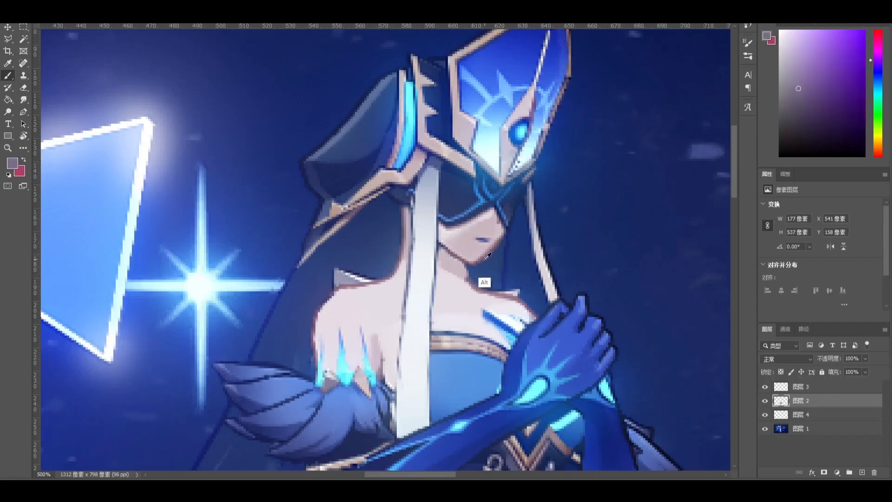
{"action": "left_click", "coordinate": [468, 284], "text": "alt"}
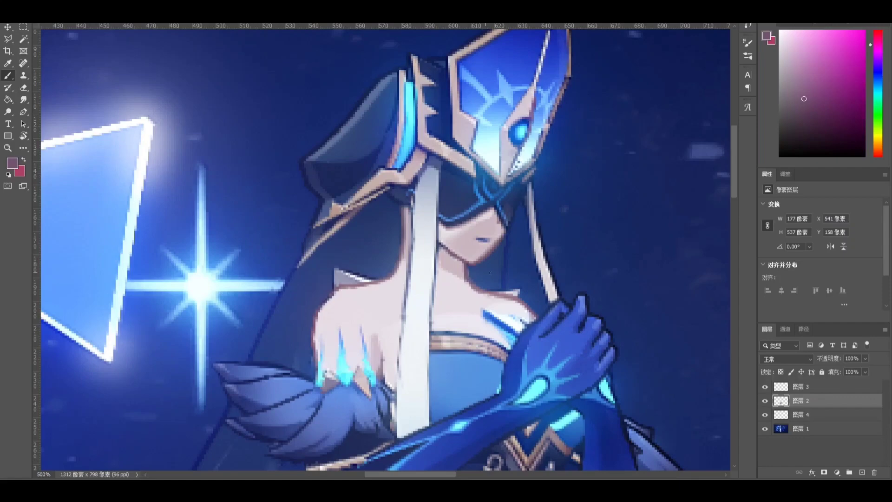
Step: Cover the far collar tip with sampled background blue and the blue stripes on the chest with pale skin
{"action": "left_click", "coordinate": [505, 282], "text": "alt"}
{"action": "left_click_drag", "start_coordinate": [505, 280], "coordinate": [504, 294]}
{"action": "left_click", "coordinate": [489, 285], "text": "alt"}
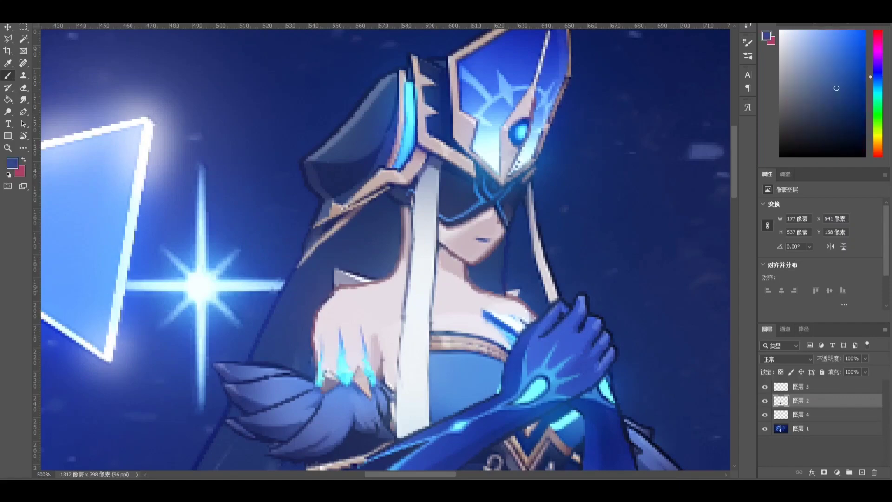
{"action": "left_click", "coordinate": [428, 286], "text": "alt"}
{"action": "key", "text": "]"}
{"action": "key", "text": "]"}
{"action": "key", "text": "]"}
{"action": "key", "text": "]"}
{"action": "mouse_move", "coordinate": [484, 314]}
{"action": "left_mouse_down"}
{"action": "mouse_move", "coordinate": [508, 325]}
{"action": "mouse_move", "coordinate": [506, 342]}
{"action": "mouse_move", "coordinate": [516, 334]}
{"action": "left_mouse_up"}
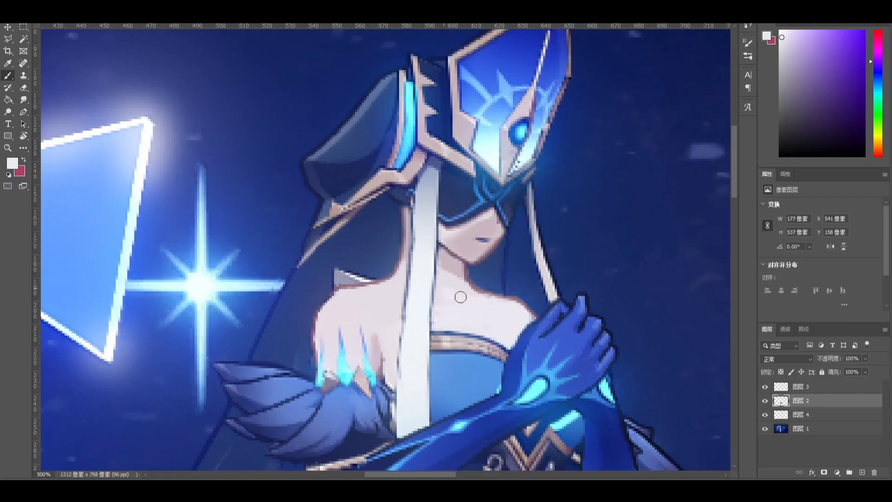
{"action": "left_click_drag", "start_coordinate": [459, 290], "coordinate": [441, 275]}
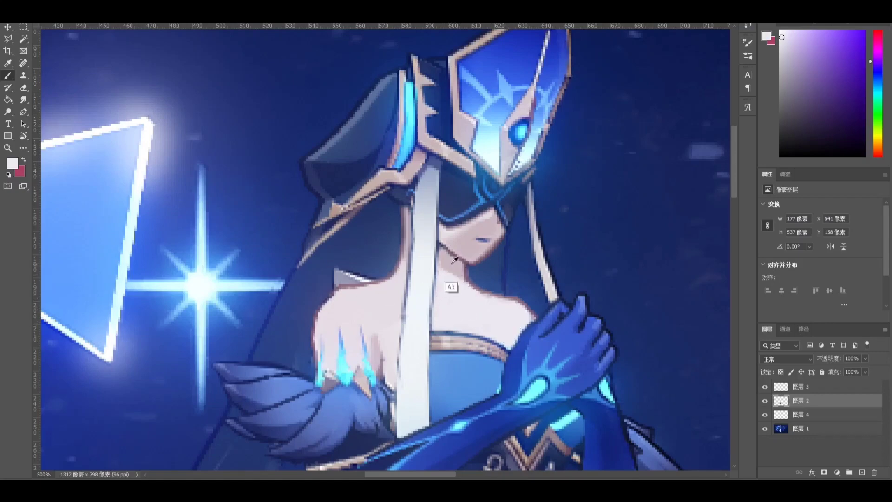
Step: Touch up the neck shading and paint out the near collar spike with the sampled dark veil color
{"action": "left_click", "coordinate": [447, 290], "text": "alt"}
{"action": "left_click", "coordinate": [446, 263]}
{"action": "left_click", "coordinate": [331, 288], "text": "alt"}
{"action": "mouse_move", "coordinate": [337, 274]}
{"action": "left_mouse_down"}
{"action": "mouse_move", "coordinate": [381, 267]}
{"action": "mouse_move", "coordinate": [357, 280]}
{"action": "left_mouse_up"}
{"action": "left_click", "coordinate": [384, 328], "text": "alt"}
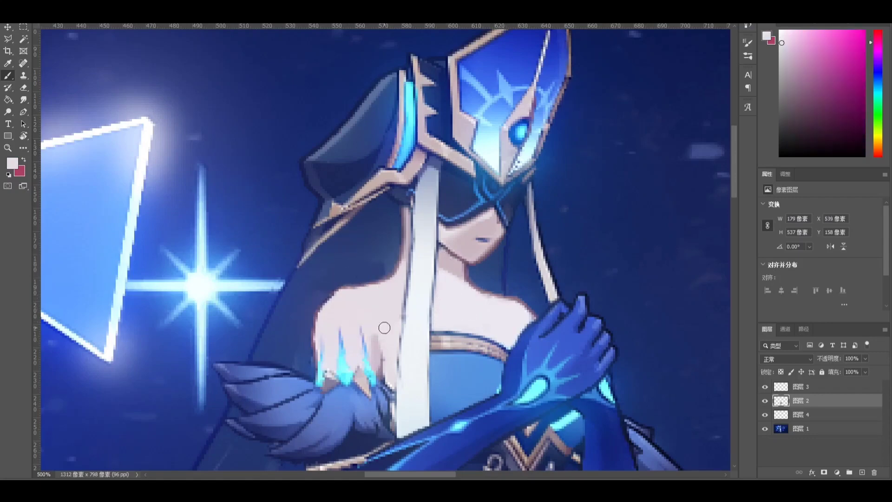
Step: Draw a curved chest crease and short collarbone lines in sampled mauve on layer 图层 2
{"action": "key", "text": "r"}
{"action": "mouse_move", "coordinate": [504, 334]}
{"action": "left_mouse_down"}
{"action": "mouse_move", "coordinate": [494, 132]}
{"action": "mouse_move", "coordinate": [451, 225]}
{"action": "mouse_move", "coordinate": [420, 246]}
{"action": "left_mouse_up"}
{"action": "key", "text": "space"}
{"action": "left_click", "coordinate": [401, 219], "text": "alt"}
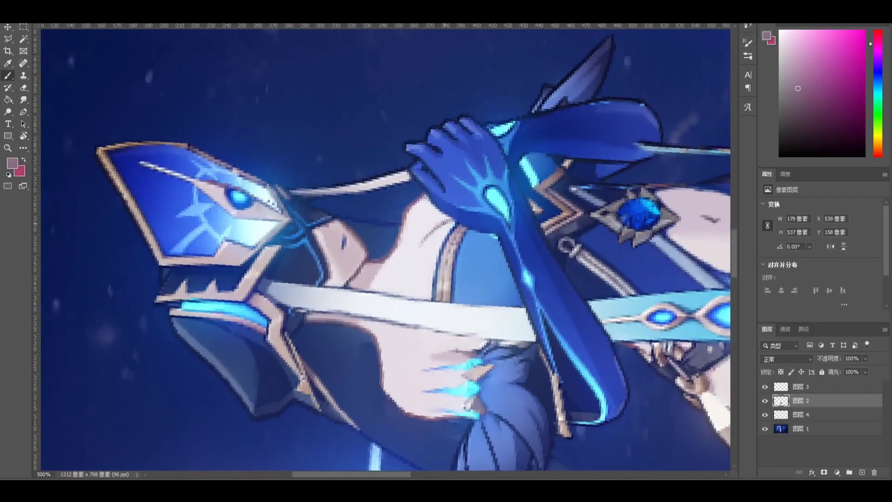
{"action": "left_click_drag", "start_coordinate": [458, 281], "coordinate": [457, 312]}
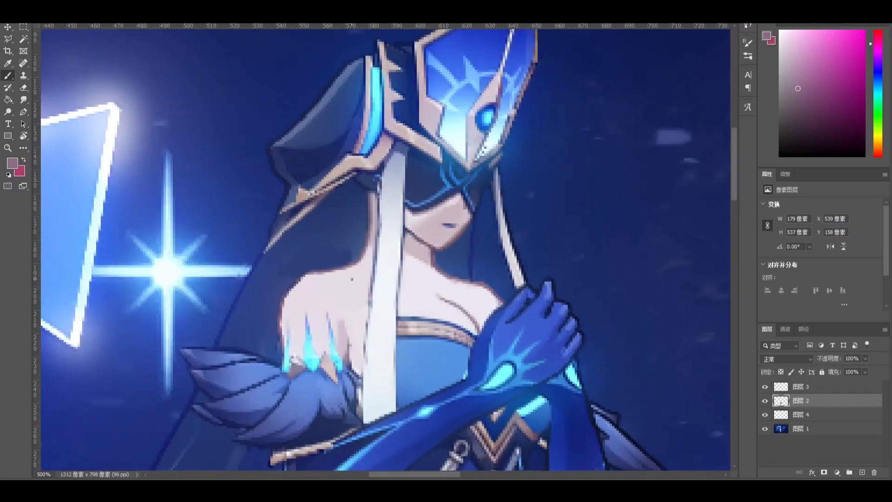
{"action": "mouse_move", "coordinate": [436, 283]}
{"action": "left_mouse_down"}
{"action": "mouse_move", "coordinate": [466, 283]}
{"action": "mouse_move", "coordinate": [456, 273]}
{"action": "left_mouse_up"}
Step: Shade along the chest crease with a sampled light mauve on layer 图层 2
{"action": "left_click", "coordinate": [418, 287], "text": "alt"}
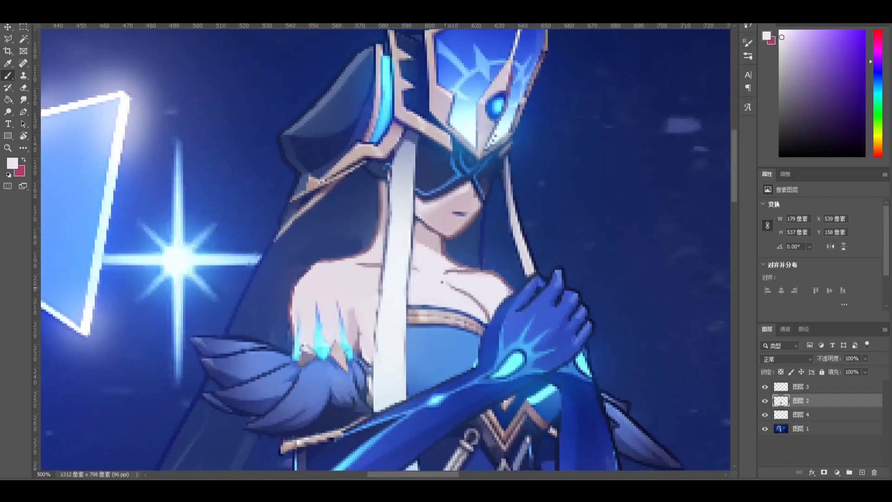
{"action": "left_click", "coordinate": [363, 348], "text": "alt"}
{"action": "left_click", "coordinate": [800, 414]}
{"action": "left_click", "coordinate": [800, 400]}
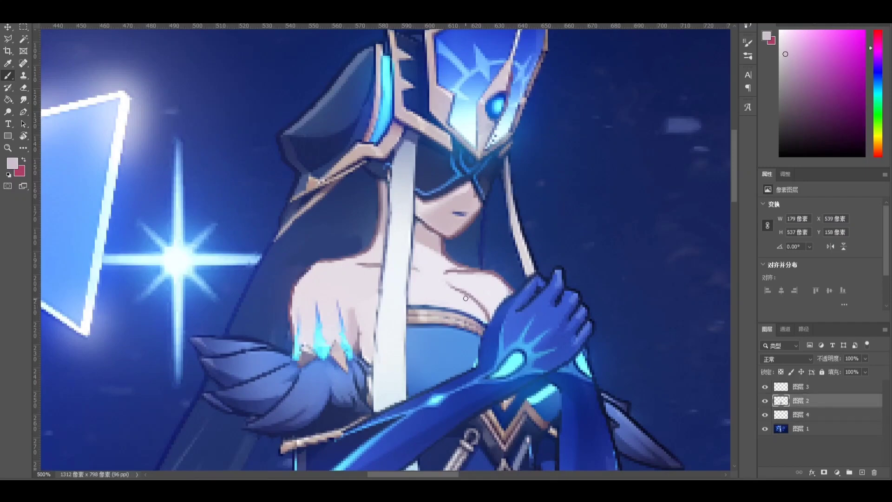
{"action": "left_click_drag", "start_coordinate": [466, 298], "coordinate": [482, 317]}
{"action": "left_click_drag", "start_coordinate": [417, 297], "coordinate": [395, 274]}
Step: Paint over the long chest crease with sampled pale skin using a larger brush
{"action": "left_click", "coordinate": [440, 266], "text": "alt"}
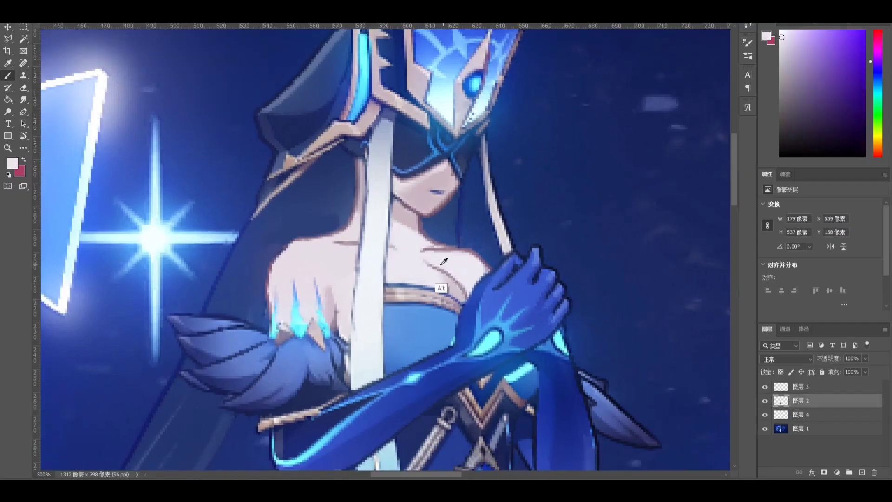
{"action": "key", "text": "e"}
{"action": "key", "text": "b"}
{"action": "mouse_move", "coordinate": [449, 276]}
{"action": "left_mouse_down"}
{"action": "mouse_move", "coordinate": [432, 268]}
{"action": "mouse_move", "coordinate": [460, 293]}
{"action": "mouse_move", "coordinate": [493, 285]}
{"action": "left_mouse_up"}
{"action": "key", "text": "bracketright"}
{"action": "key", "text": "bracketright"}
{"action": "key", "text": "bracketright"}
{"action": "key", "text": "bracketright"}
{"action": "key", "text": "bracketright"}
Step: Redraw the chest crease just above the gold trim on layer 图层 3 with a fine brush in sampled mauve
{"action": "key", "text": "r"}
{"action": "mouse_move", "coordinate": [493, 200]}
{"action": "left_mouse_down"}
{"action": "mouse_move", "coordinate": [330, 145]}
{"action": "mouse_move", "coordinate": [347, 207]}
{"action": "left_mouse_up"}
{"action": "key", "text": "b"}
{"action": "left_click", "coordinate": [807, 390]}
{"action": "left_click", "coordinate": [350, 277], "text": "alt"}
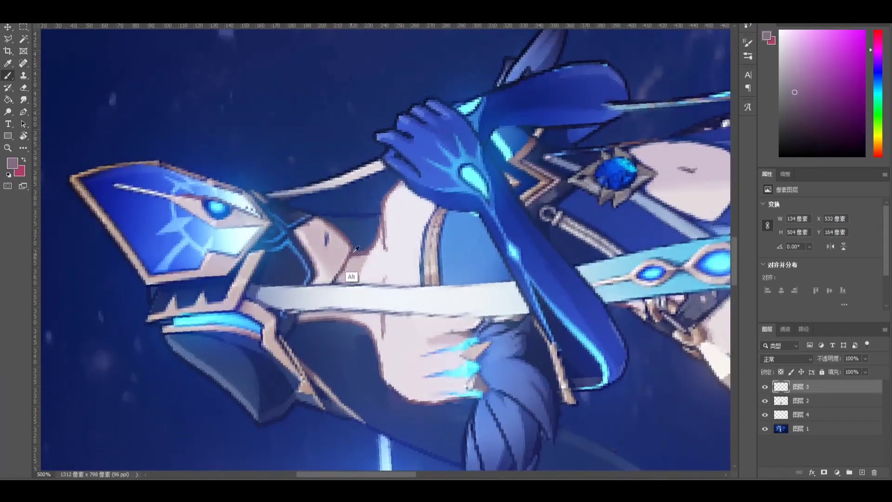
{"action": "key", "text": "bracketleft"}
{"action": "key", "text": "bracketleft"}
{"action": "key", "text": "bracketleft"}
{"action": "key", "text": "bracketleft"}
{"action": "key", "text": "bracketleft"}
{"action": "key", "text": "bracketleft"}
{"action": "key", "text": "bracketleft"}
{"action": "key", "text": "bracketleft"}
{"action": "key", "text": "c"}
{"action": "key", "text": "b"}
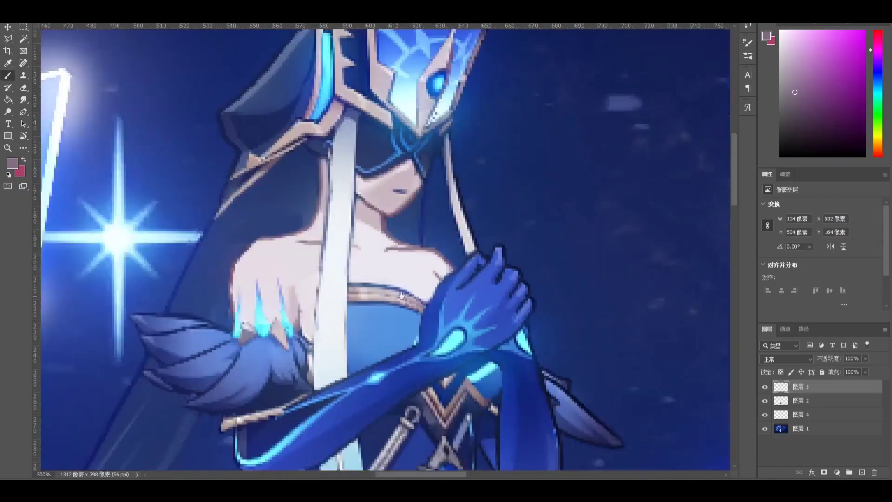
{"action": "left_click_drag", "start_coordinate": [507, 317], "coordinate": [525, 303]}
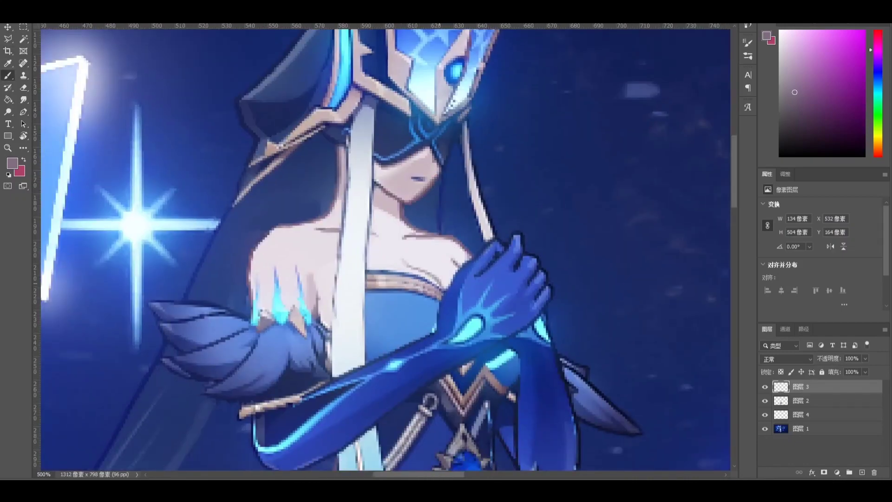
{"action": "left_click_drag", "start_coordinate": [439, 283], "coordinate": [476, 233]}
Step: Refine the chest crease on layer 图层 3 by erasing stray parts and repainting its line
{"action": "key", "text": "r"}
{"action": "left_click_drag", "start_coordinate": [534, 279], "coordinate": [423, 116]}
{"action": "key", "text": "e"}
{"action": "mouse_move", "coordinate": [436, 219]}
{"action": "left_mouse_down"}
{"action": "mouse_move", "coordinate": [436, 199]}
{"action": "mouse_move", "coordinate": [407, 215]}
{"action": "left_mouse_up"}
{"action": "key", "text": "b"}
{"action": "left_click_drag", "start_coordinate": [418, 218], "coordinate": [385, 209]}
{"action": "left_click", "coordinate": [799, 403]}
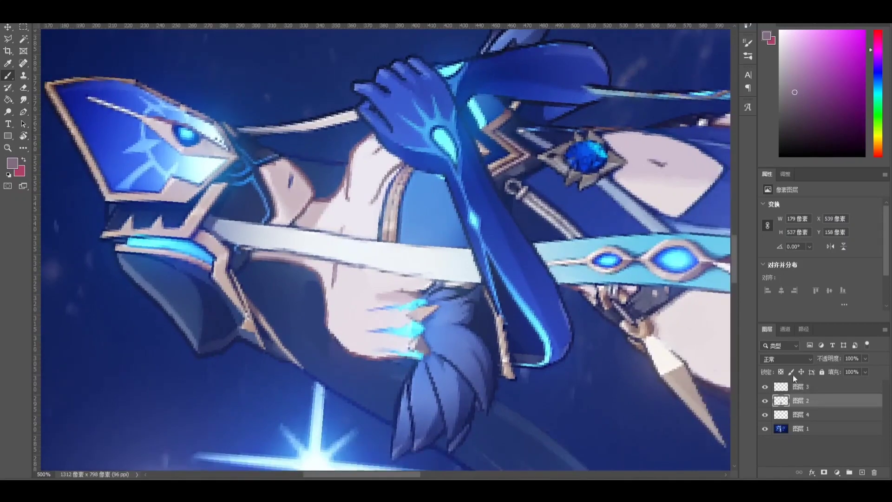
{"action": "left_click", "coordinate": [795, 386]}
{"action": "mouse_move", "coordinate": [442, 238]}
{"action": "left_mouse_down"}
{"action": "mouse_move", "coordinate": [428, 283]}
{"action": "mouse_move", "coordinate": [403, 292]}
{"action": "left_mouse_up"}
Step: Paint over the gold trim along the blue top's upper edge with sampled pale skin on layer 图层 2
{"action": "key", "text": "r"}
{"action": "left_click_drag", "start_coordinate": [391, 247], "coordinate": [426, 263]}
{"action": "key", "text": "b"}
{"action": "left_click", "coordinate": [807, 403]}
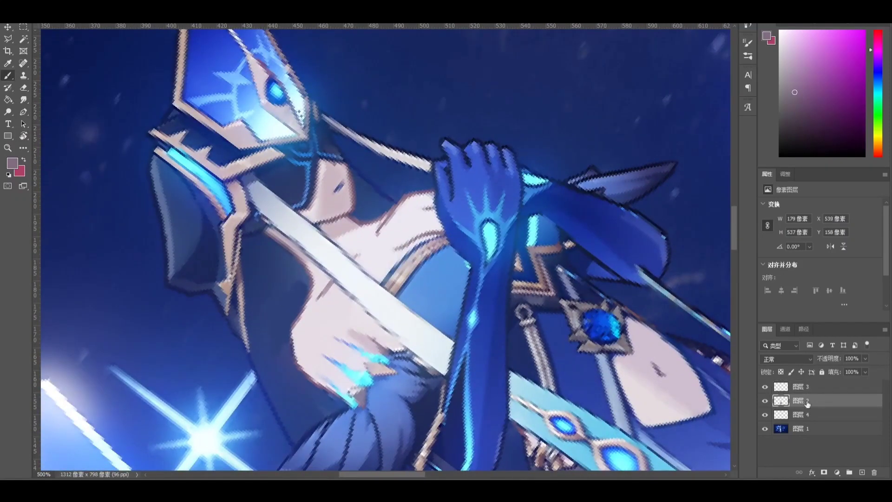
{"action": "left_click", "coordinate": [384, 258], "text": "alt"}
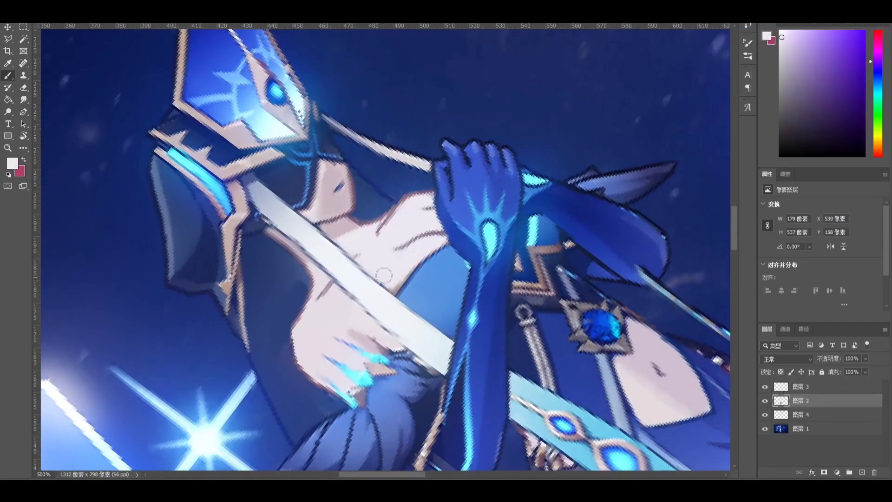
{"action": "left_click_drag", "start_coordinate": [398, 283], "coordinate": [429, 256]}
{"action": "mouse_move", "coordinate": [431, 299]}
{"action": "left_mouse_down"}
{"action": "mouse_move", "coordinate": [419, 279]}
{"action": "mouse_move", "coordinate": [385, 283]}
{"action": "left_mouse_up"}
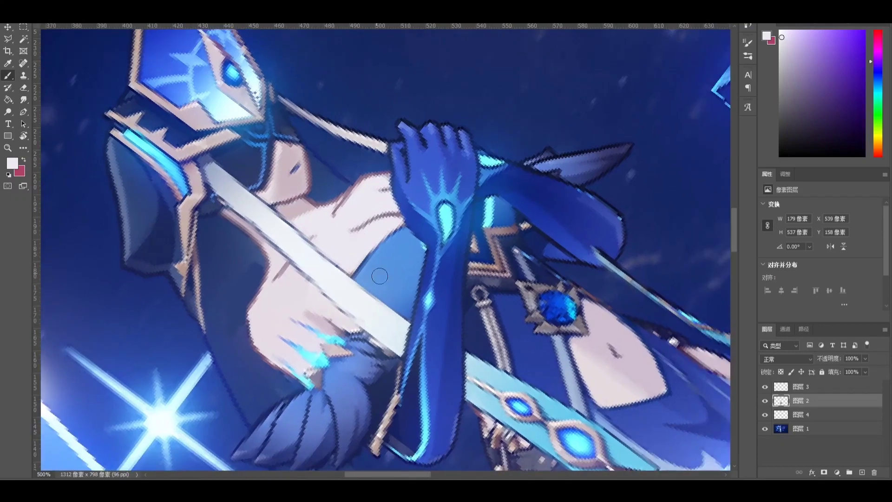
Step: Paint a thinner trim along the blue top's upper edge in a sampled beige-gold with a smaller brush
{"action": "left_click", "coordinate": [472, 293], "text": "alt"}
{"action": "key", "text": "bracketleft"}
{"action": "key", "text": "bracketleft"}
{"action": "key", "text": "bracketleft"}
{"action": "key", "text": "bracketleft"}
{"action": "mouse_move", "coordinate": [407, 230]}
{"action": "left_mouse_down"}
{"action": "mouse_move", "coordinate": [356, 284]}
{"action": "mouse_move", "coordinate": [364, 275]}
{"action": "left_mouse_up"}
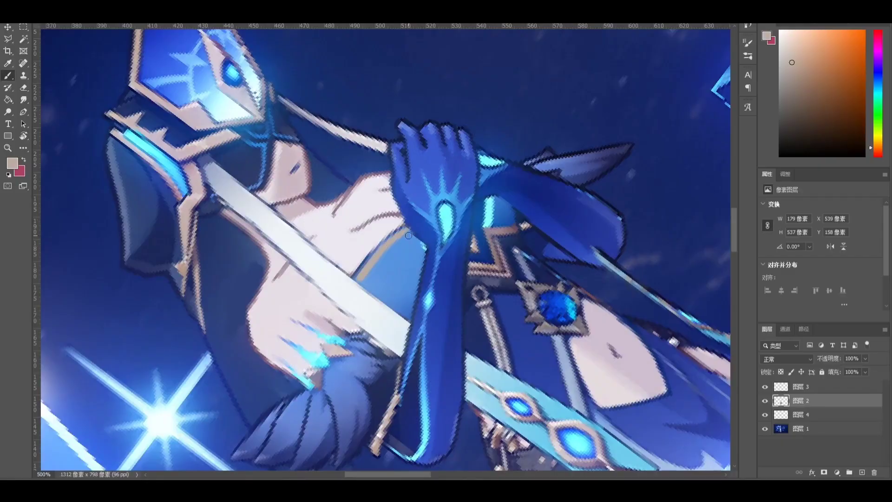